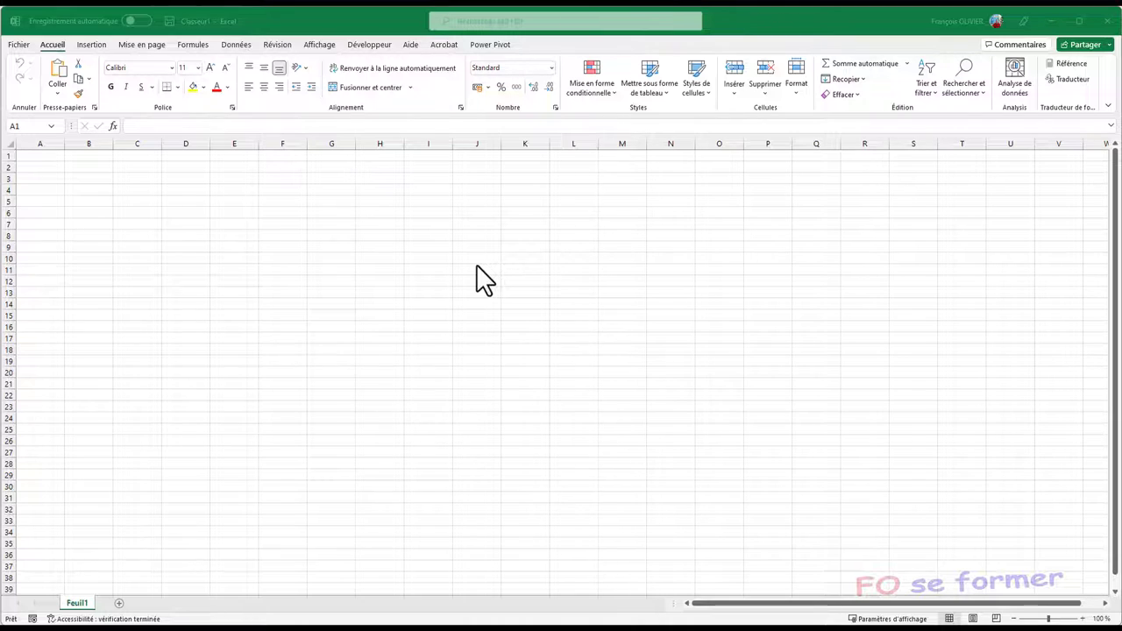
Check the account information in Excel's File backstage and look at the sales workbook's folder
click(30, 59)
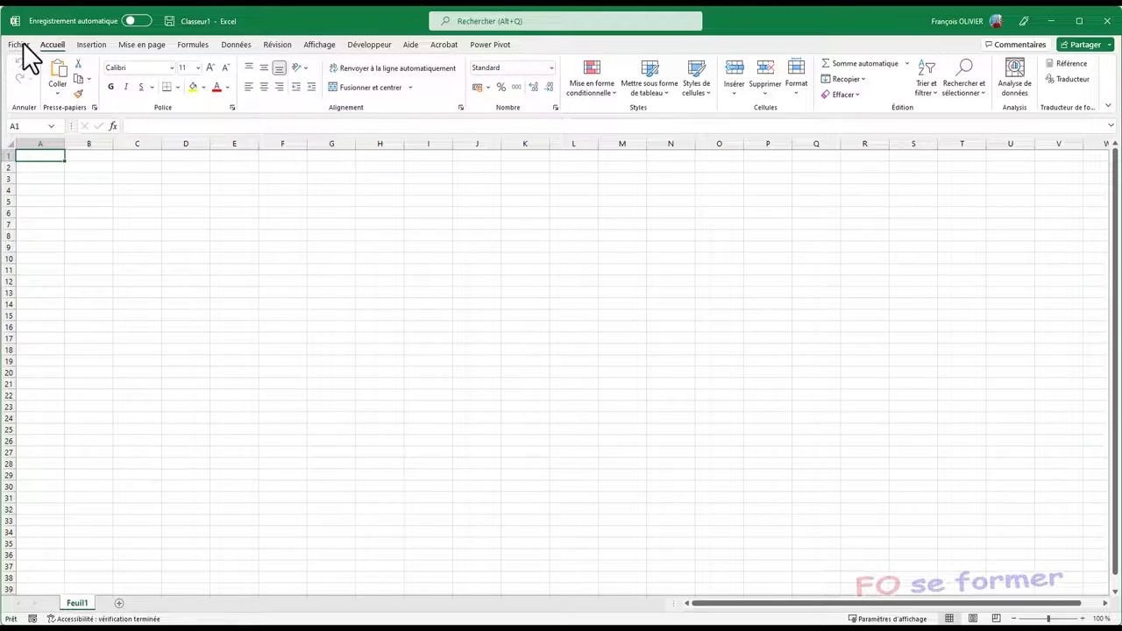
click(21, 45)
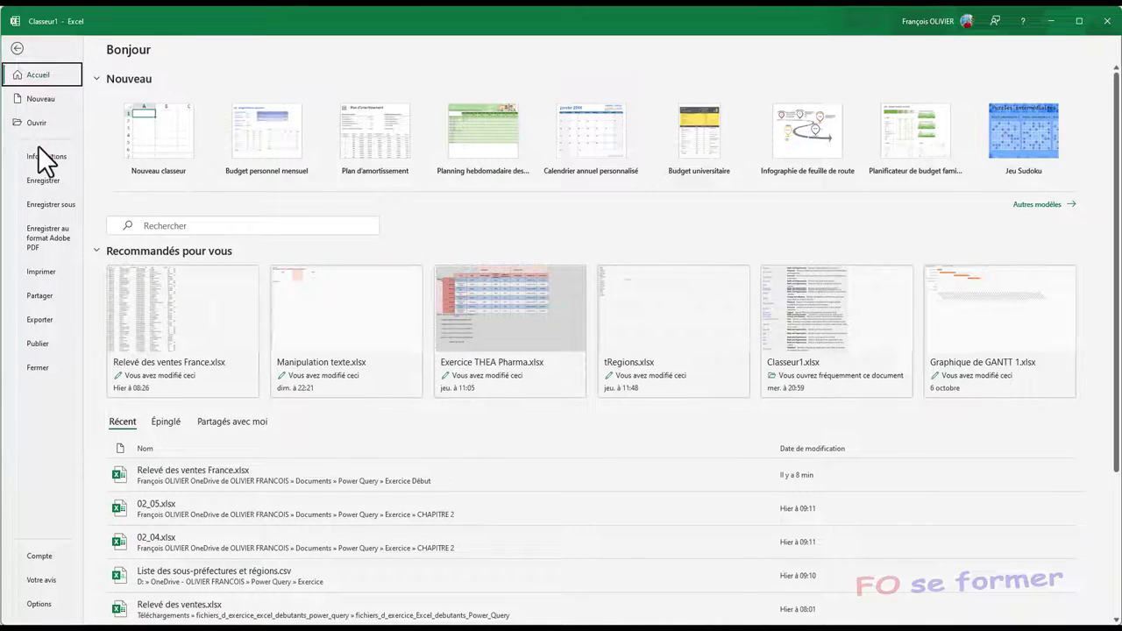
click(46, 559)
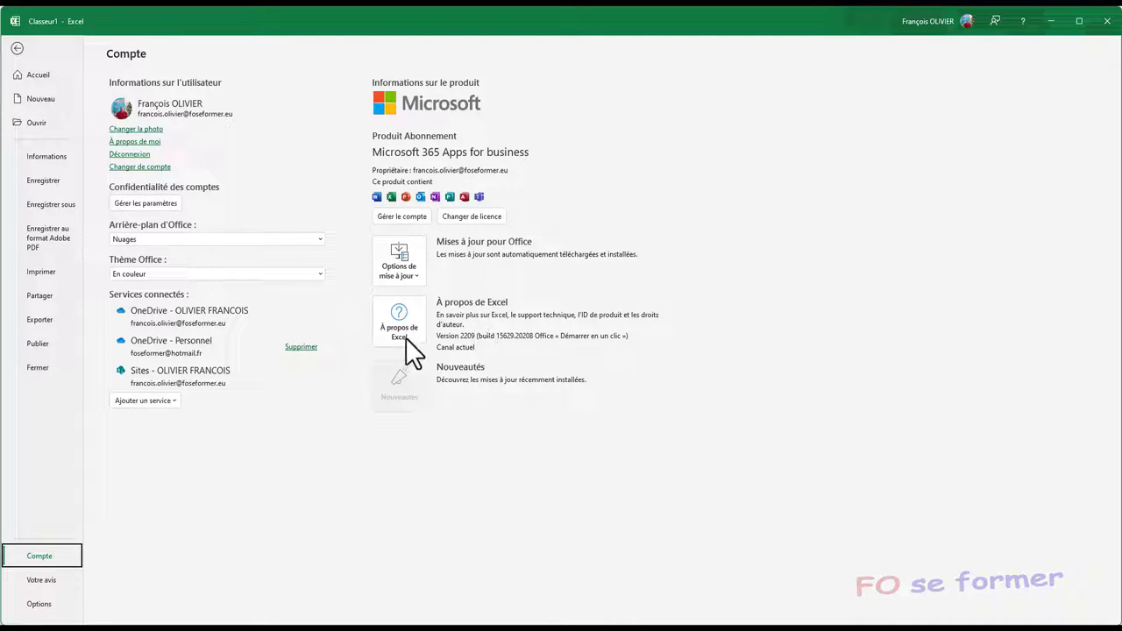
click(17, 49)
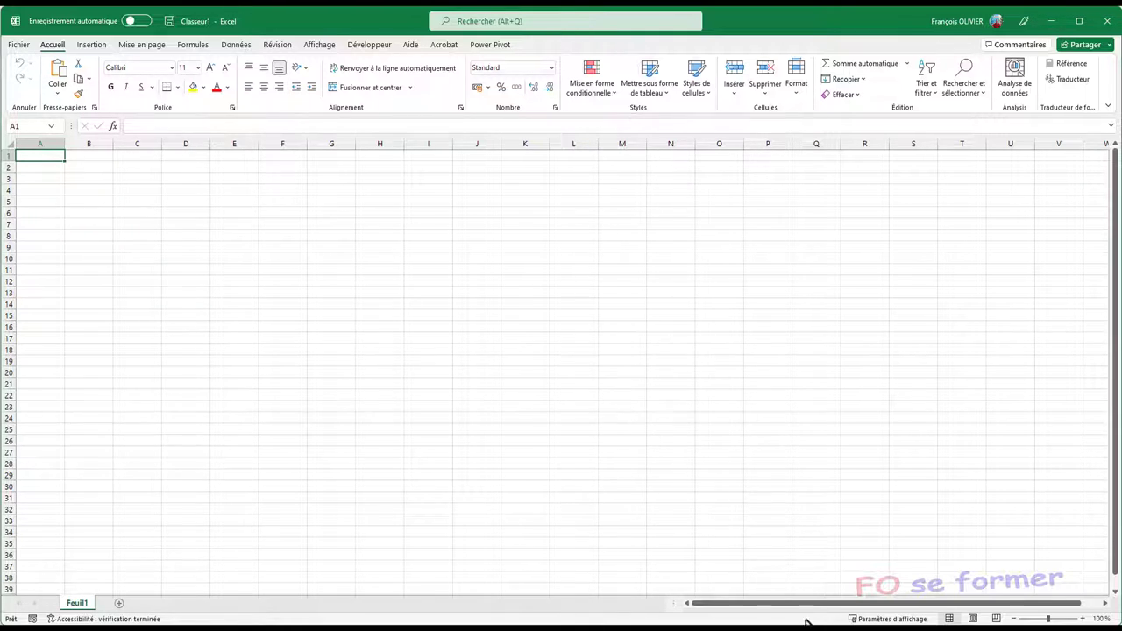
click(812, 588)
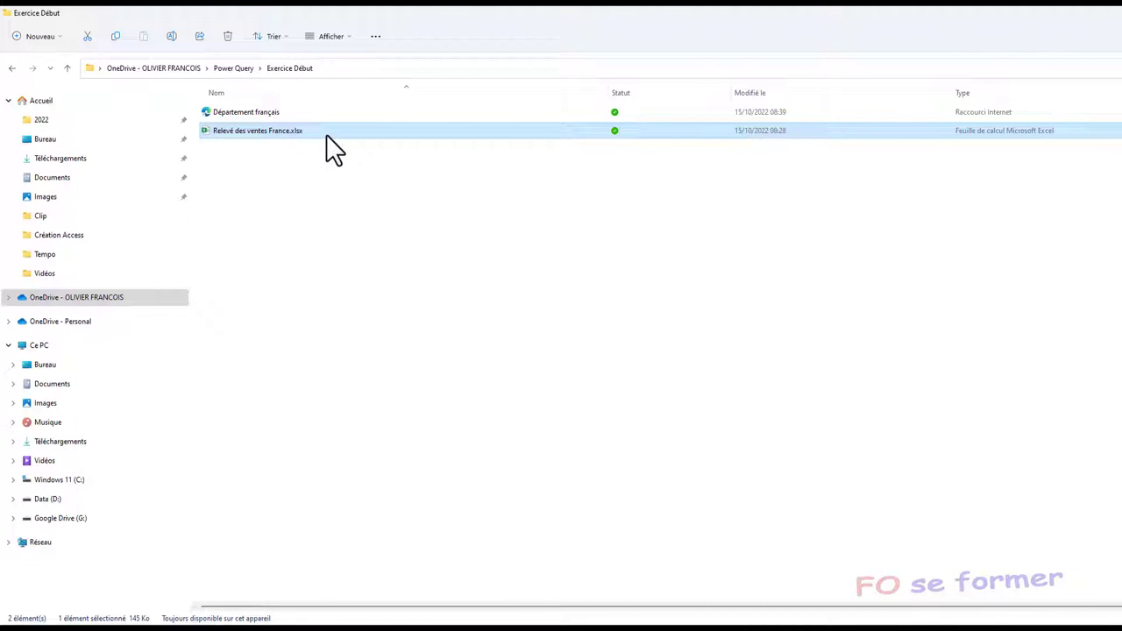
key(alt+Tab)
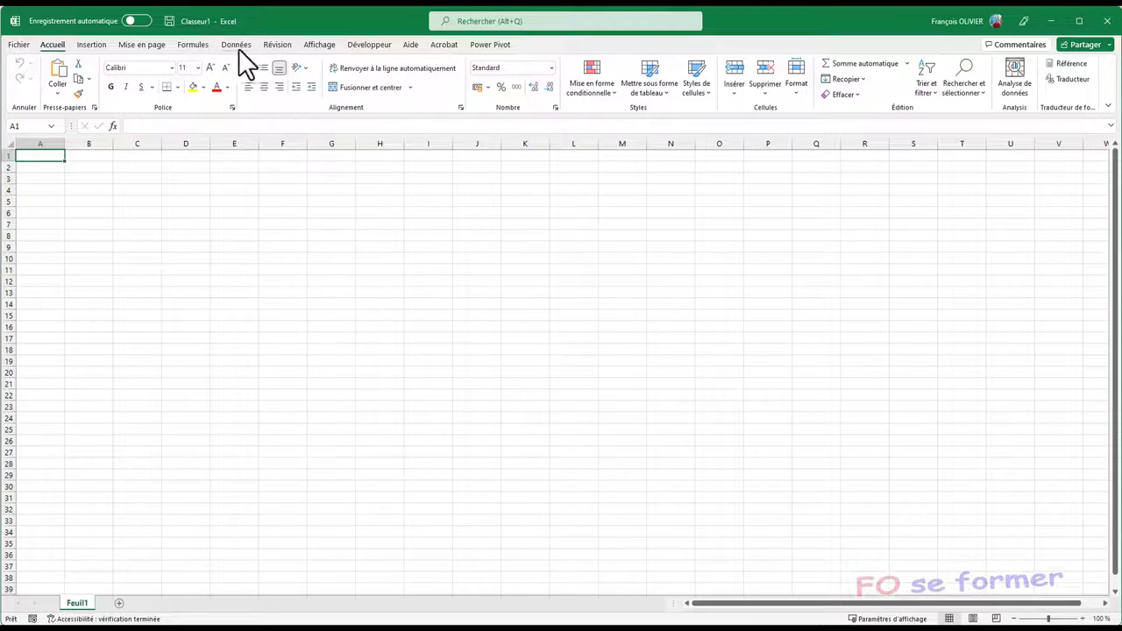
Show the Données > Obtenir des données source list, with the À partir d'un fichier options
click(238, 44)
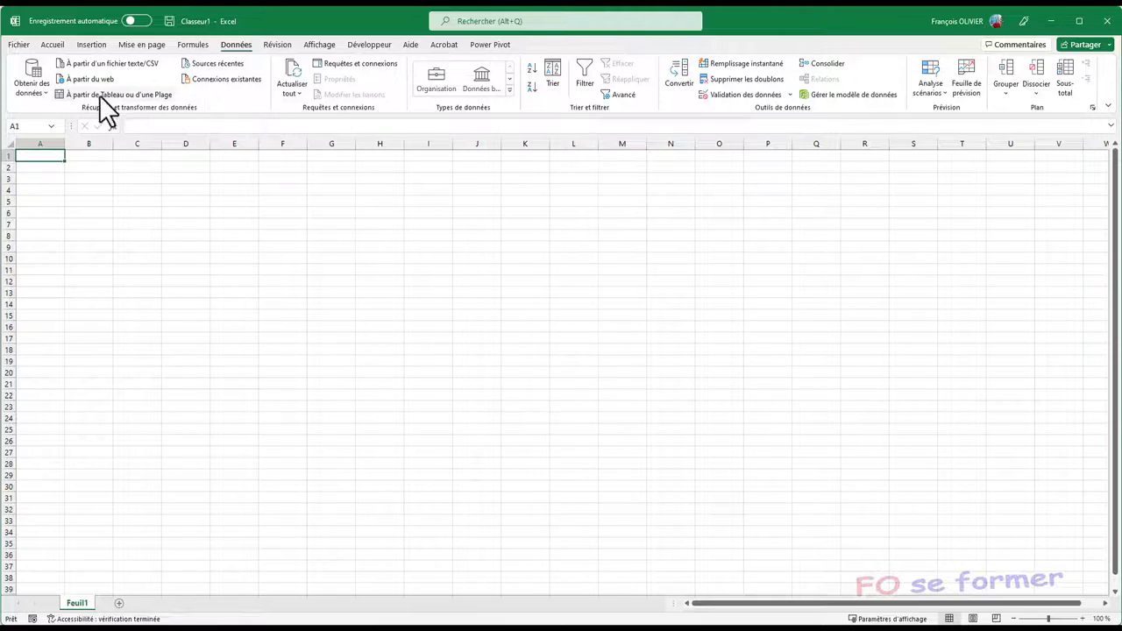
click(46, 94)
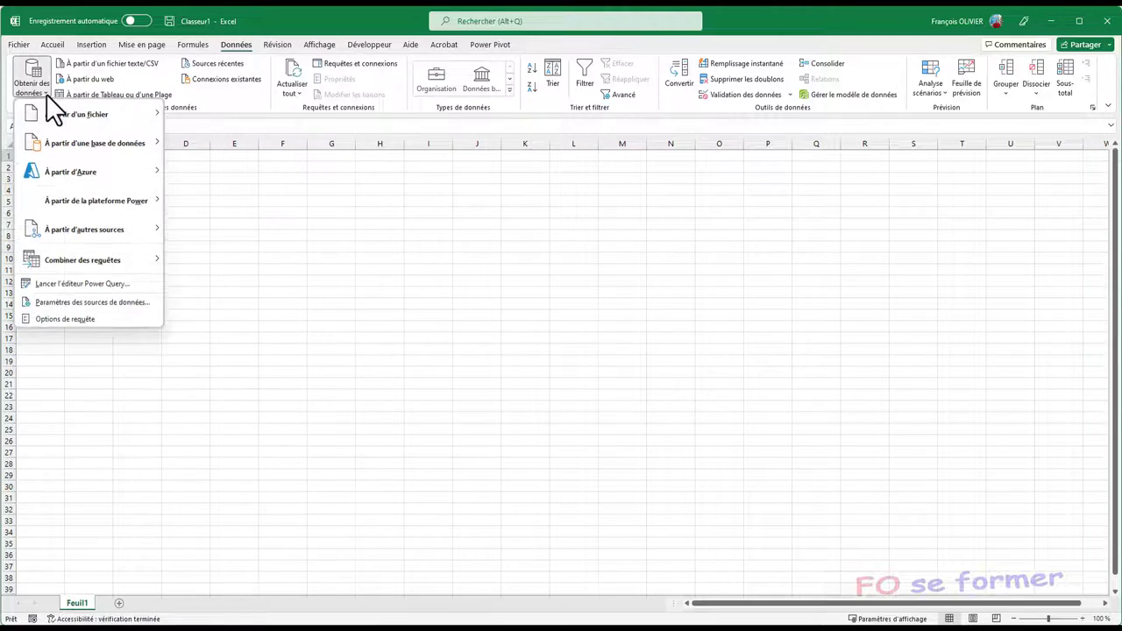
mouse_move(51, 113)
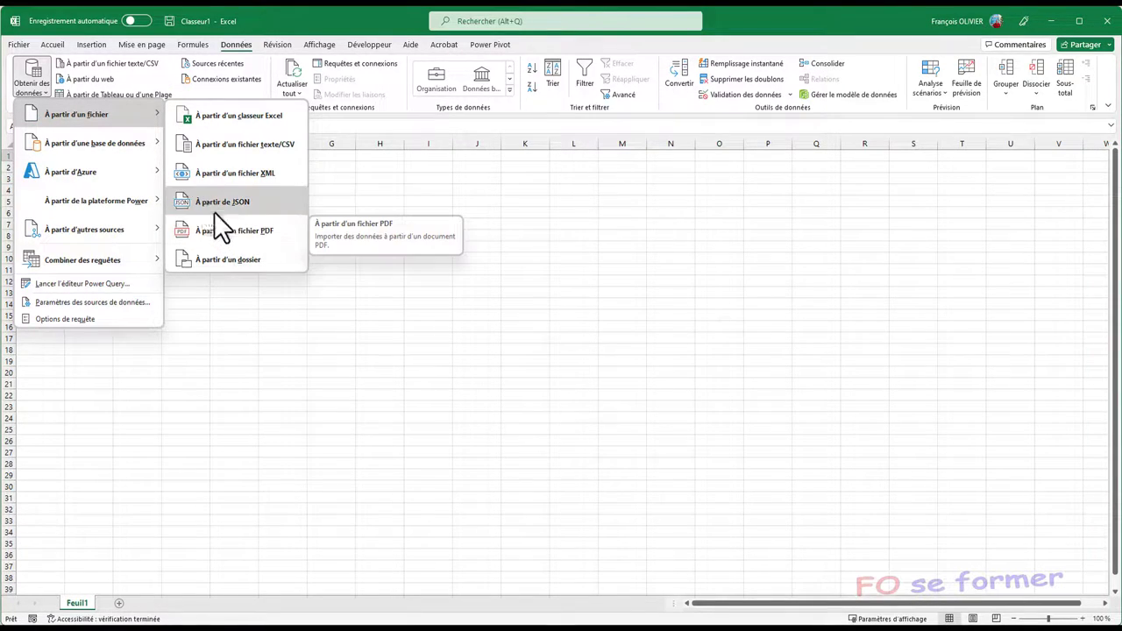
mouse_move(136, 143)
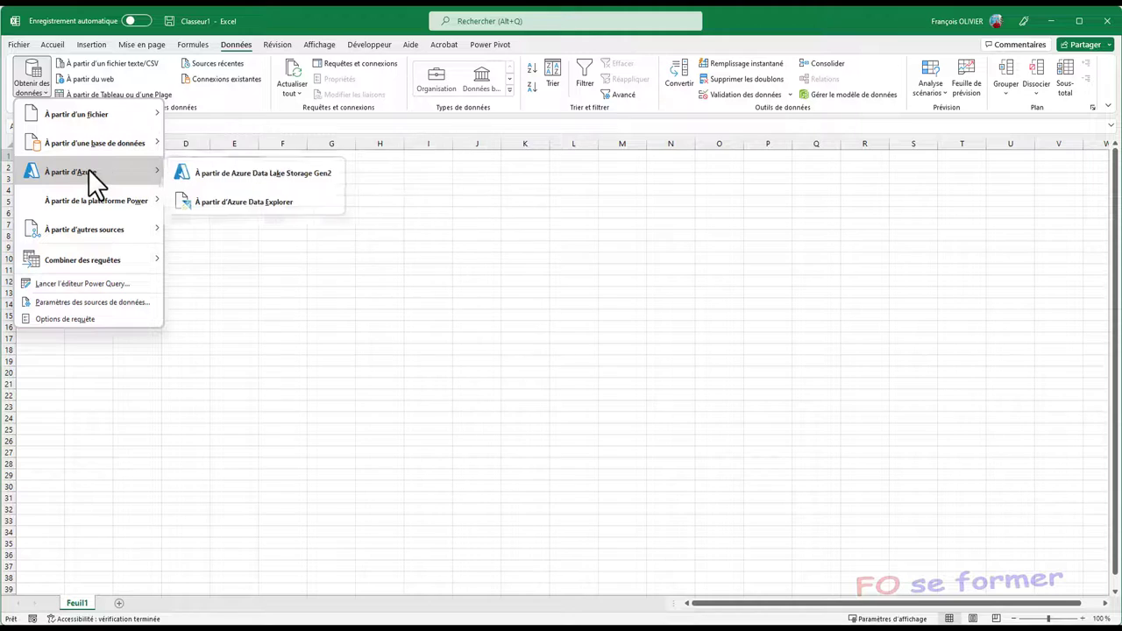
mouse_move(86, 202)
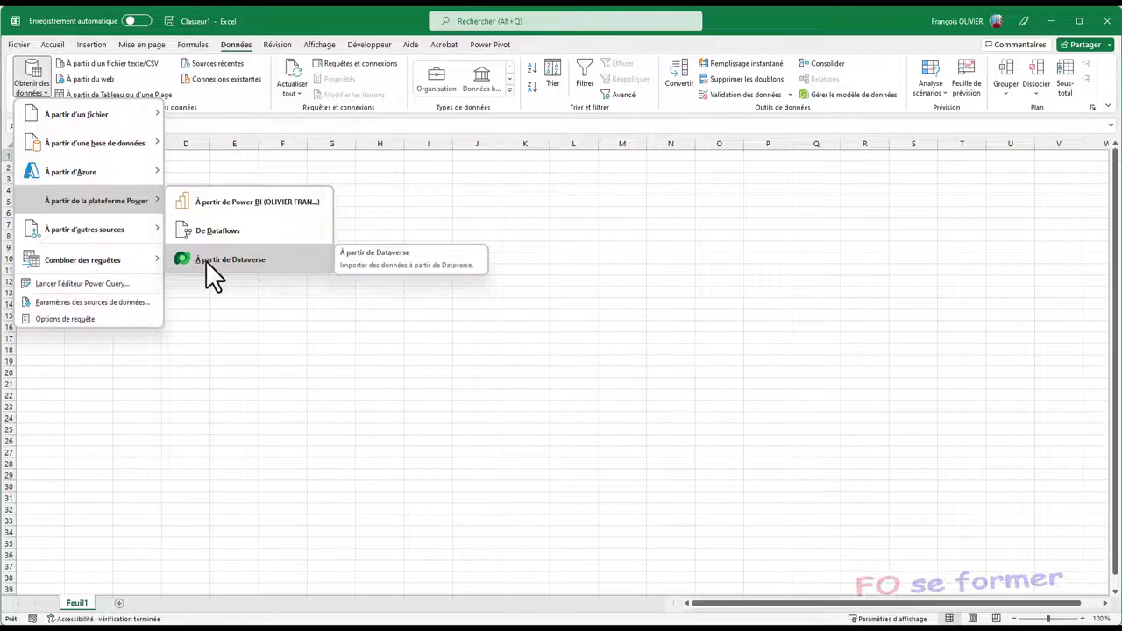
mouse_move(115, 228)
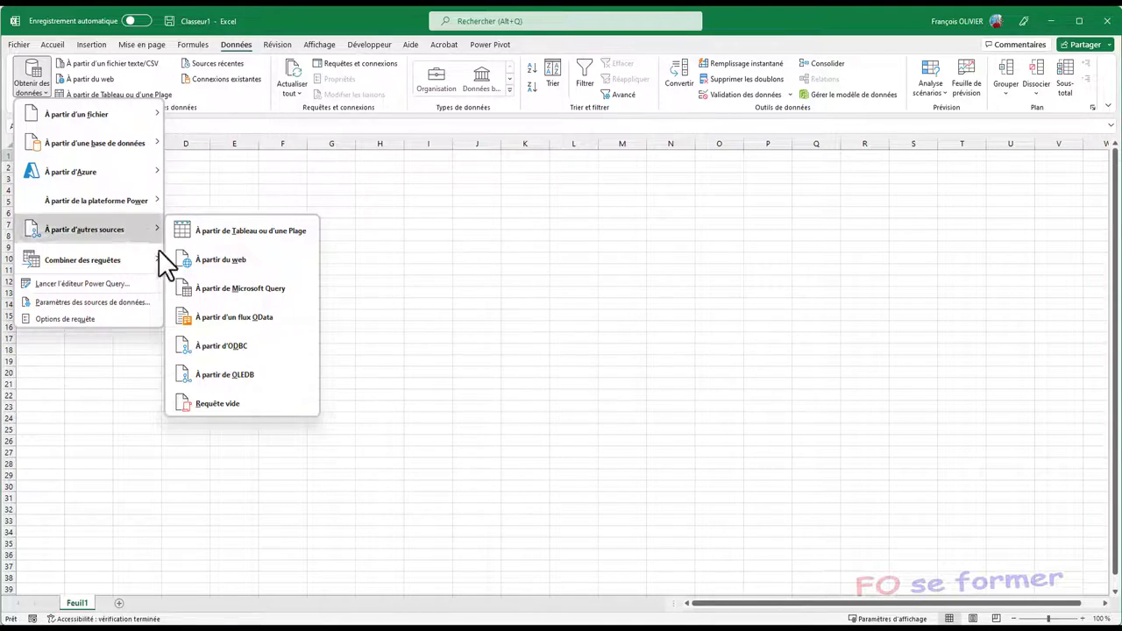
mouse_move(118, 117)
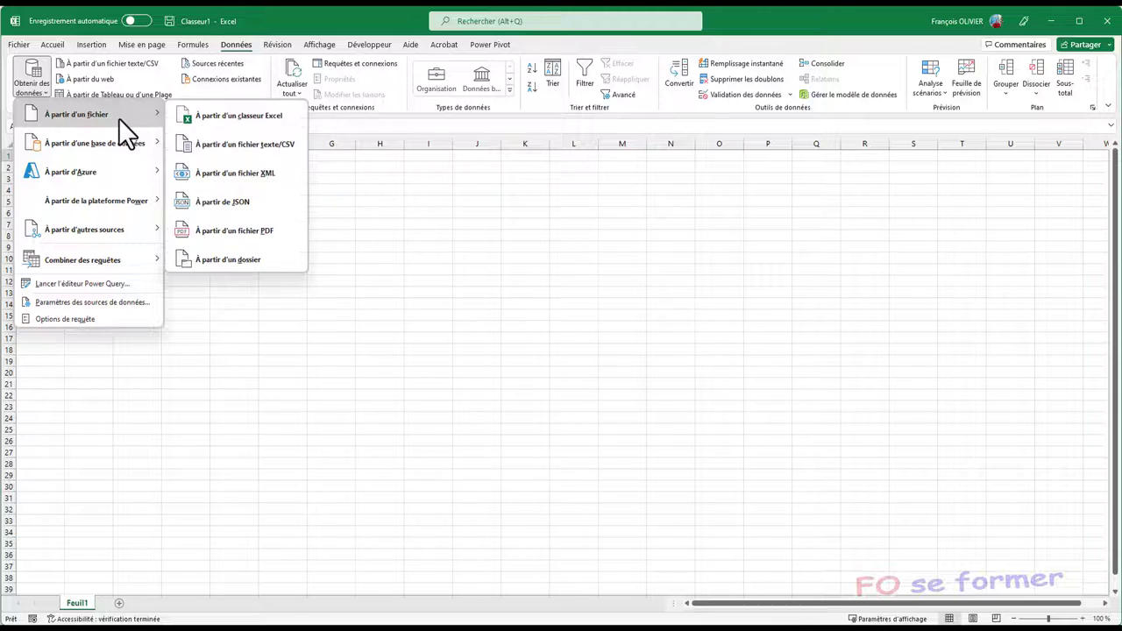
Import the Ventes sheet from Relevé des ventes France.xlsx and choose Transformer les données
click(272, 123)
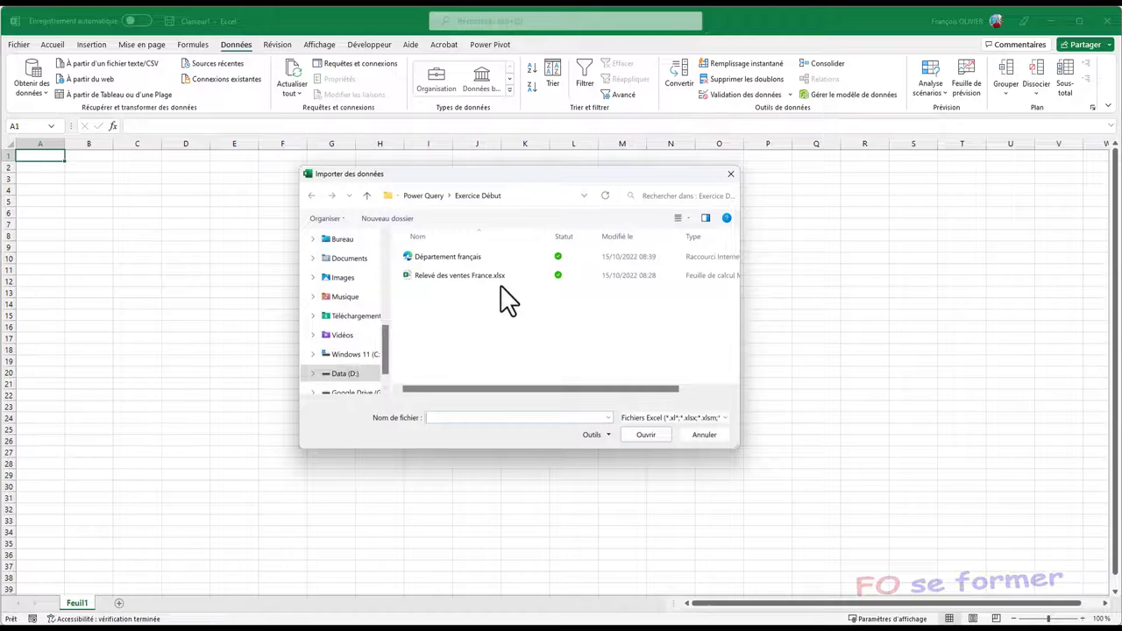
click(488, 277)
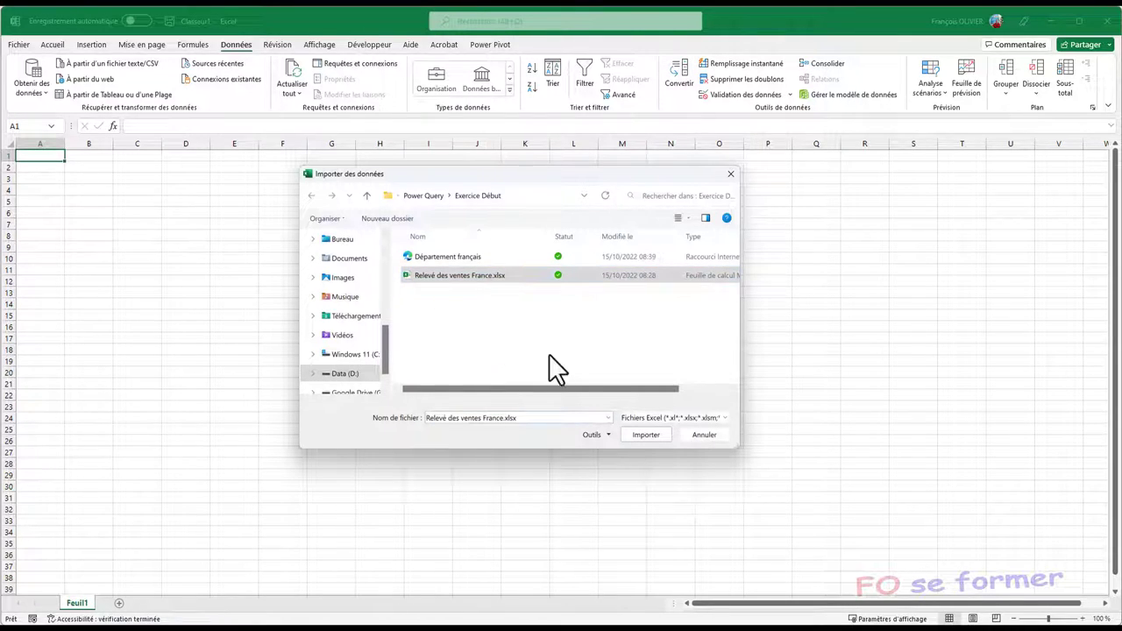
click(649, 436)
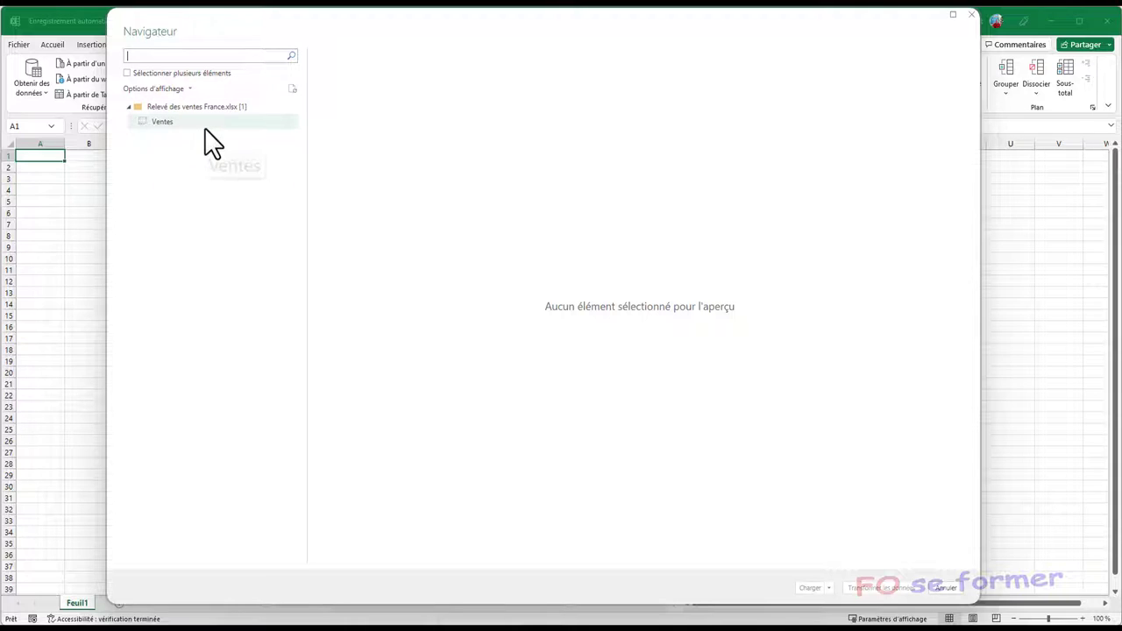
click(204, 127)
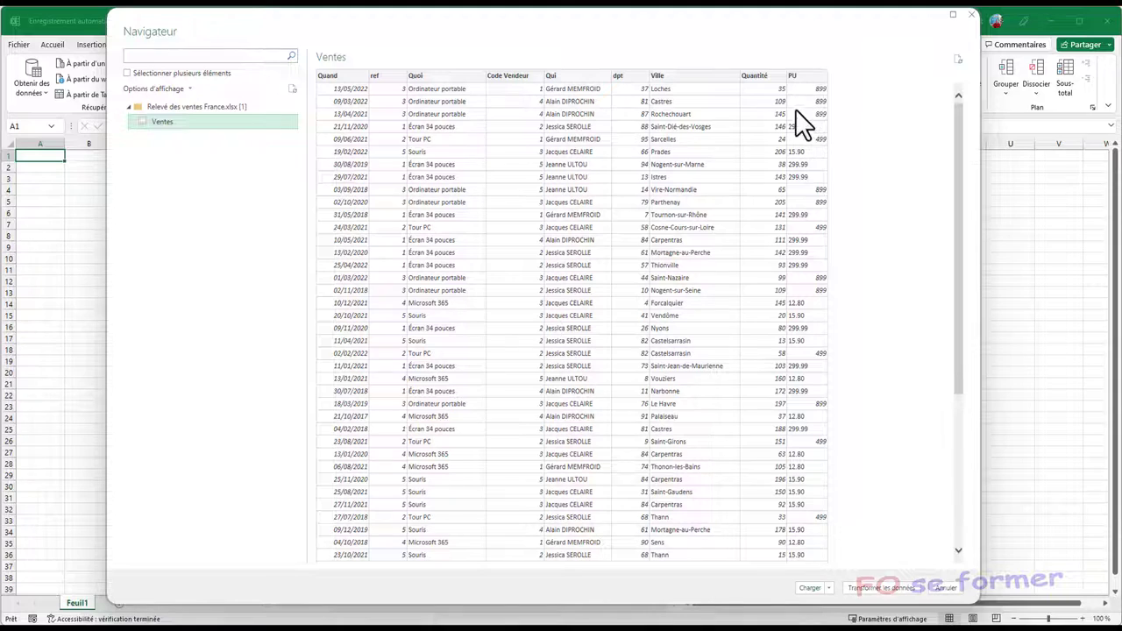
click(889, 588)
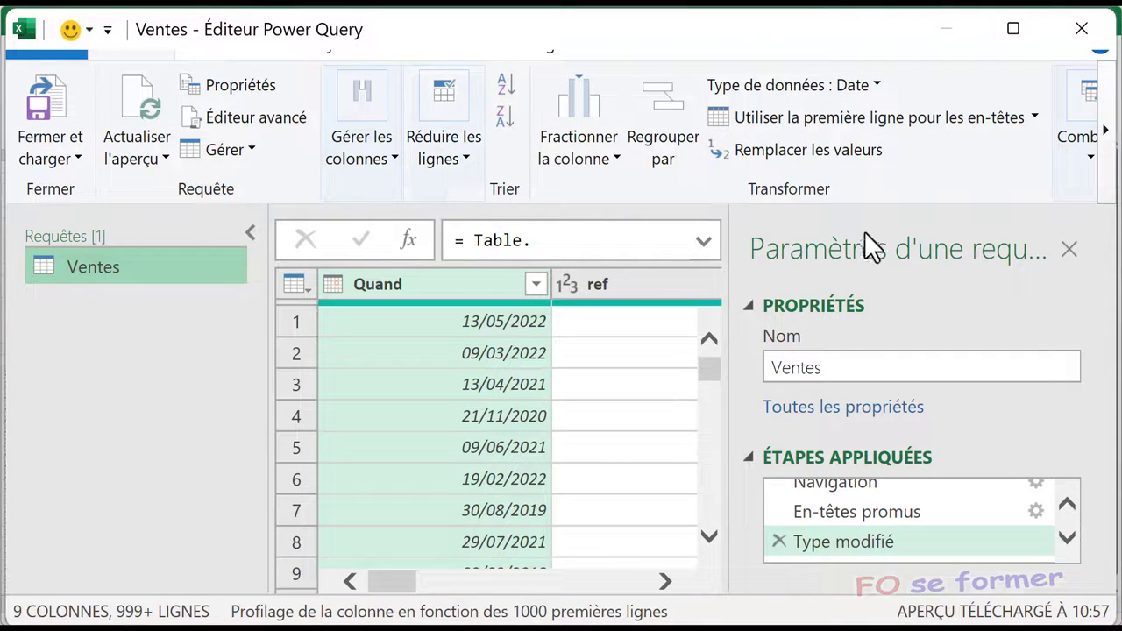
Close the Paramètres d'une requête pane and set the Quand column type to Date
click(1068, 246)
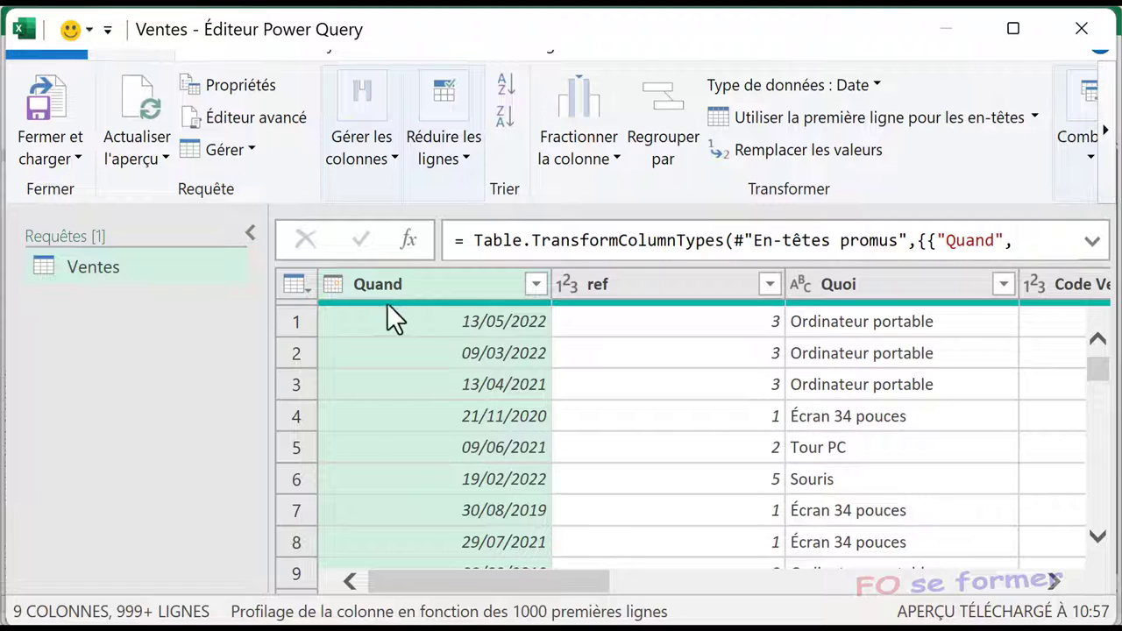
click(335, 283)
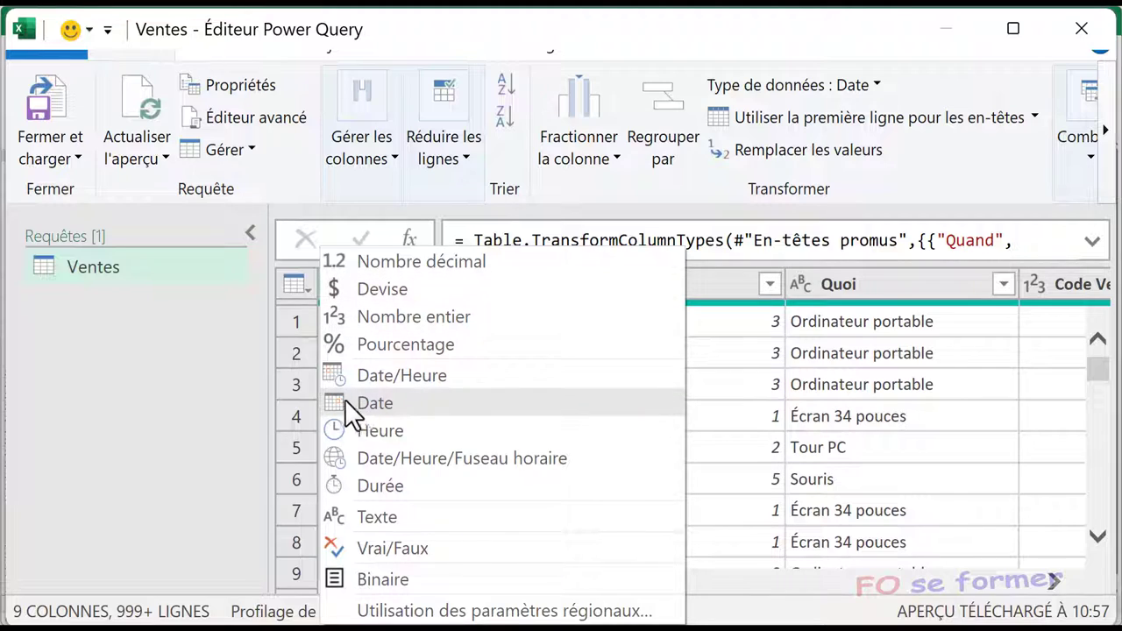
click(394, 404)
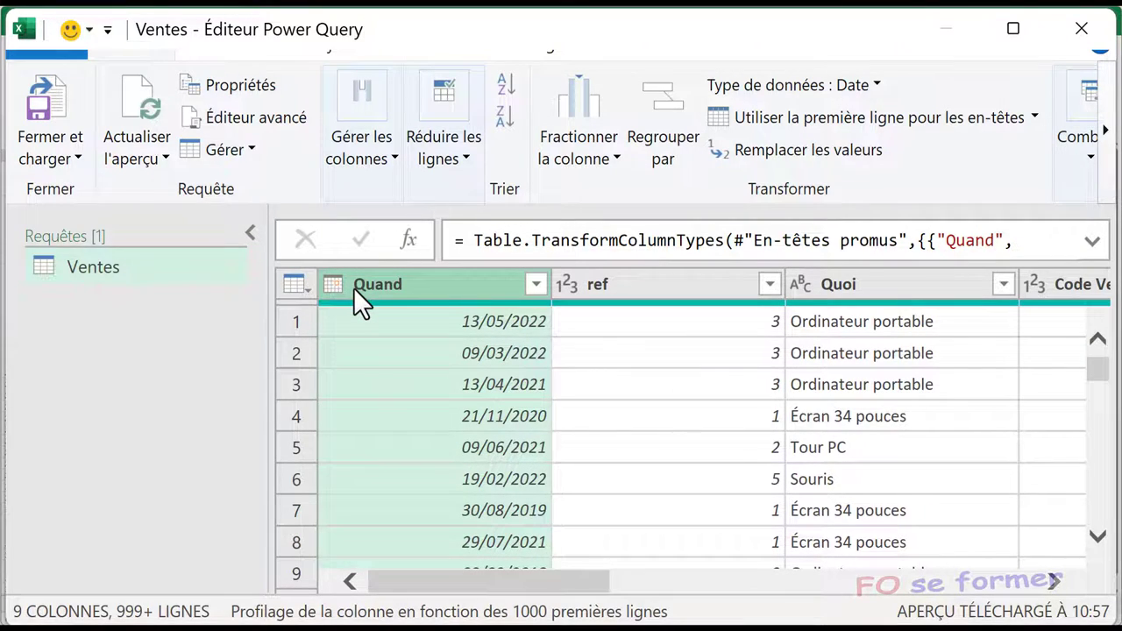
Inspect the ref and Quoi column type menus without changing them
click(566, 283)
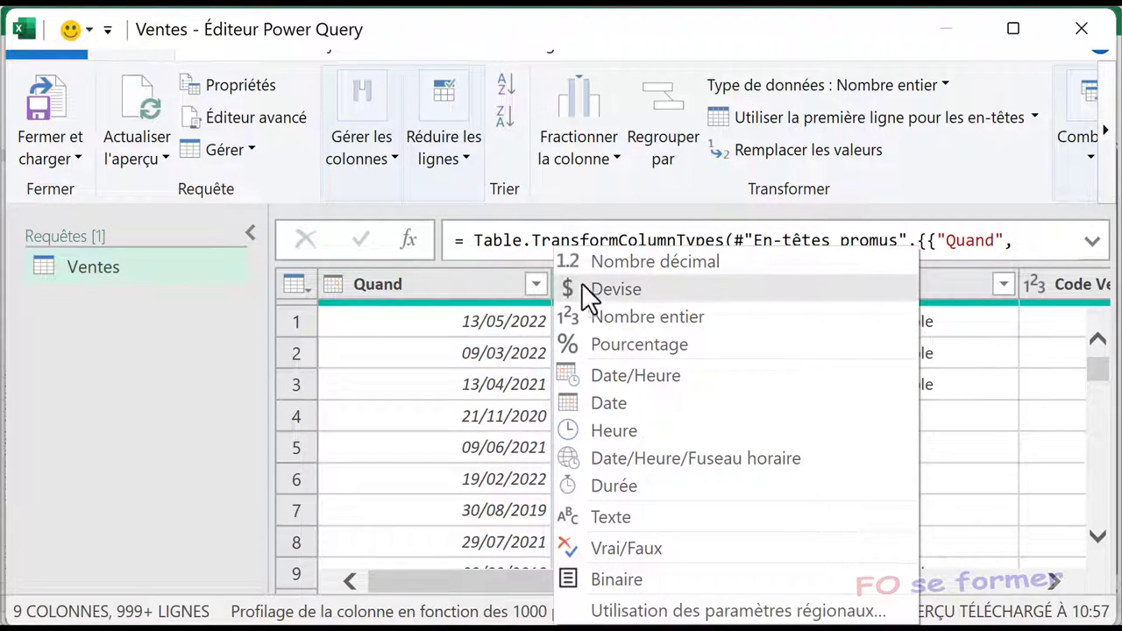
click(962, 276)
drag(564, 581, 682, 581)
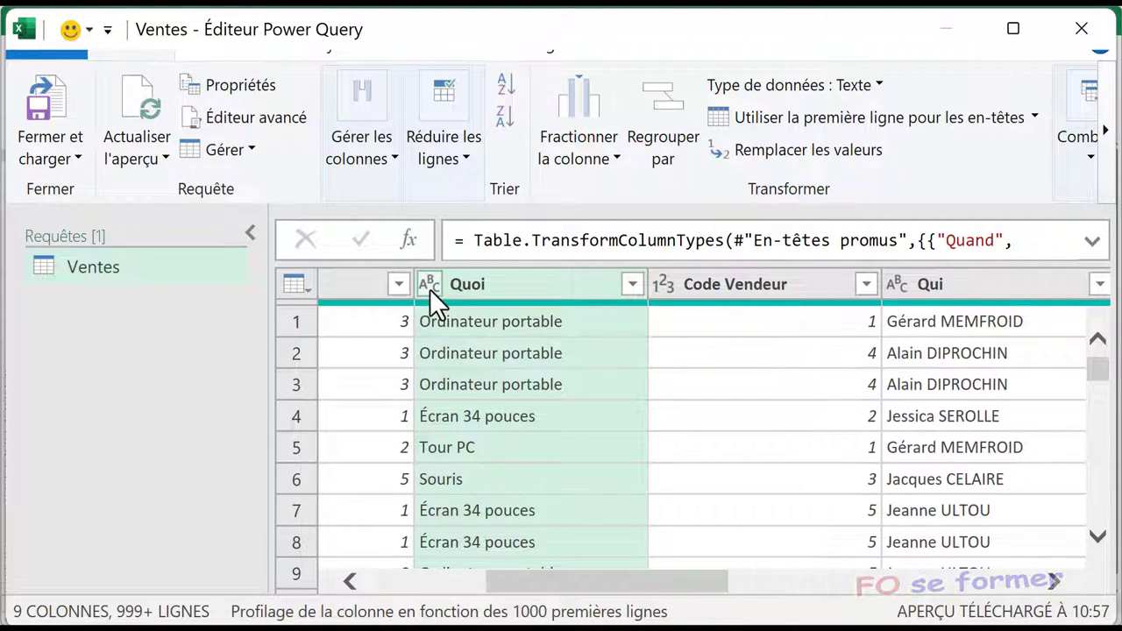
click(430, 289)
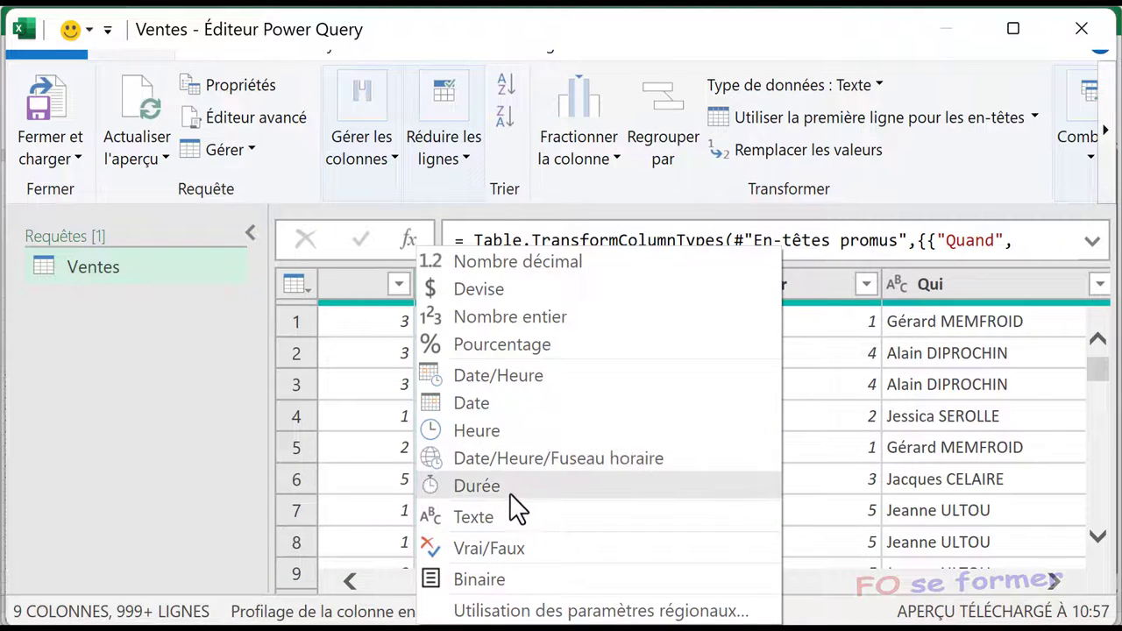
click(834, 288)
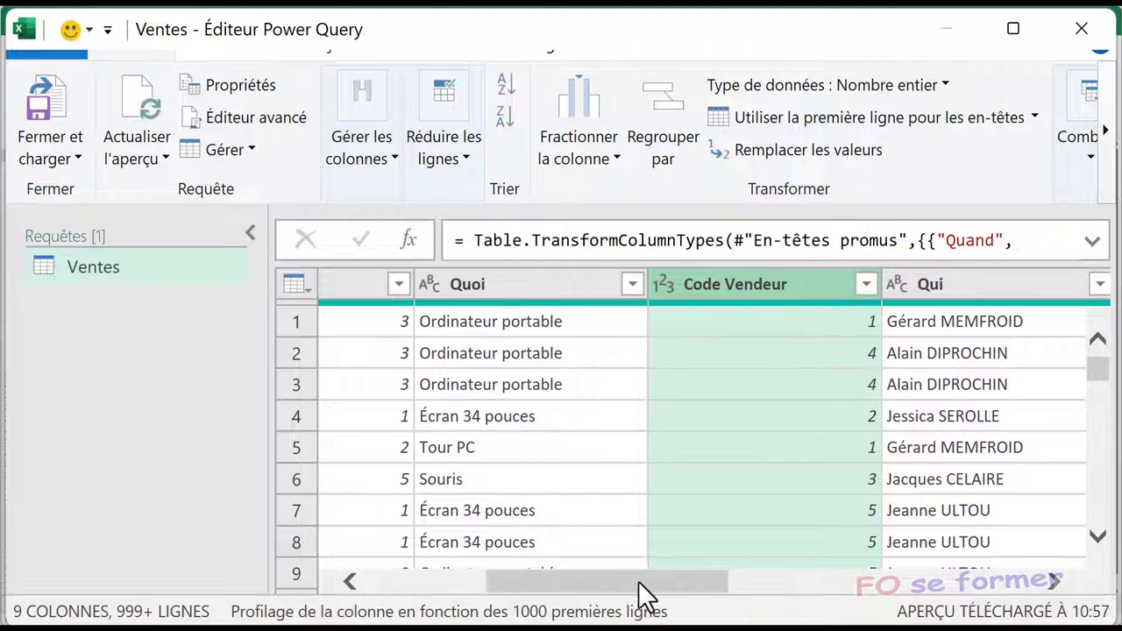
mouse_move(638, 581)
mouse_down()
mouse_move(696, 566)
mouse_move(739, 530)
mouse_up()
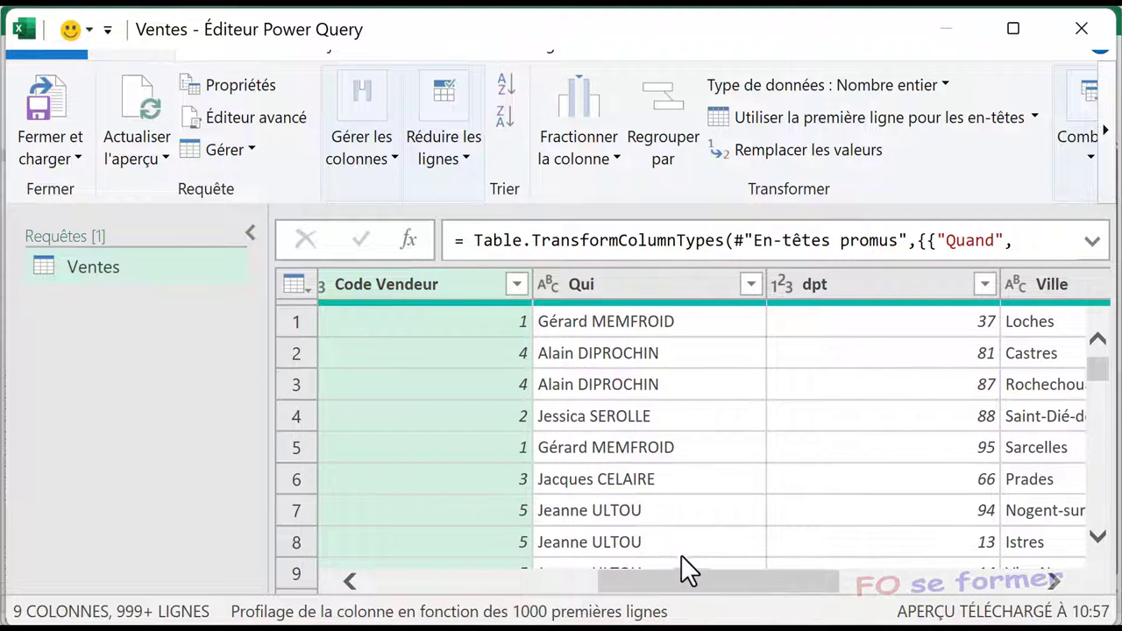
mouse_move(688, 570)
mouse_down()
mouse_move(789, 565)
mouse_move(778, 567)
mouse_up()
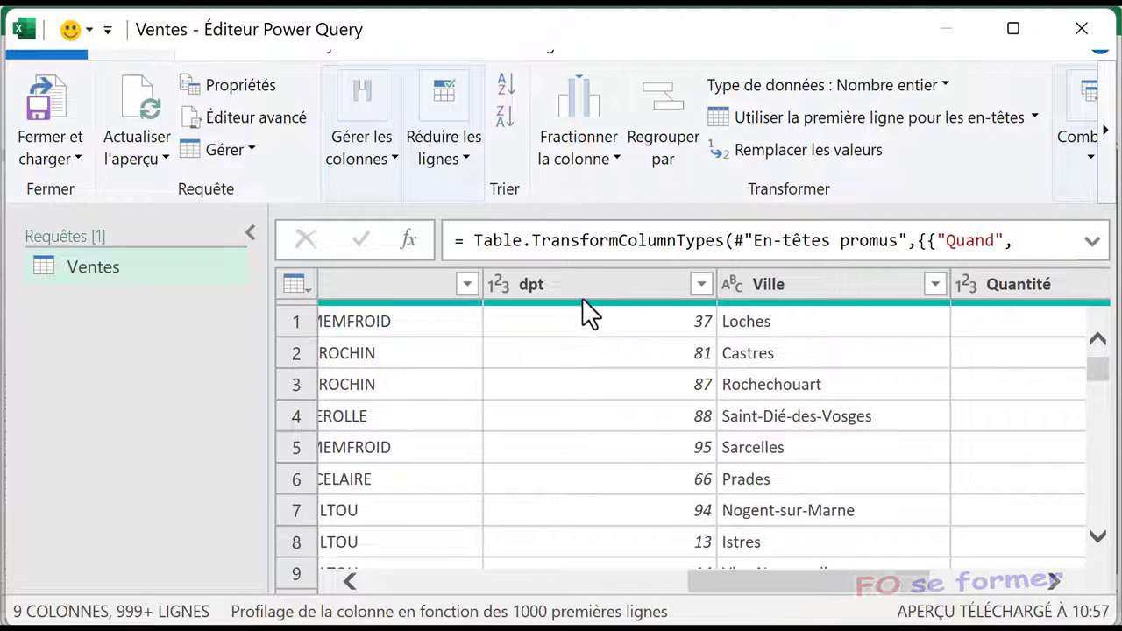
Change the dpt column type to Texte, replacing its existing type conversion
click(502, 280)
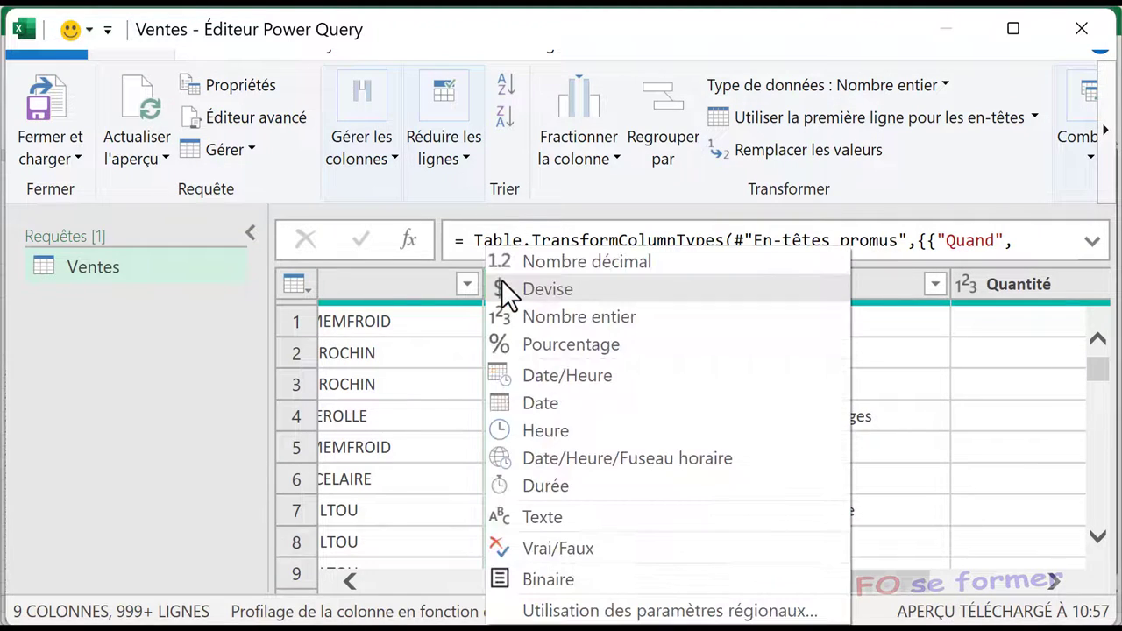
click(538, 518)
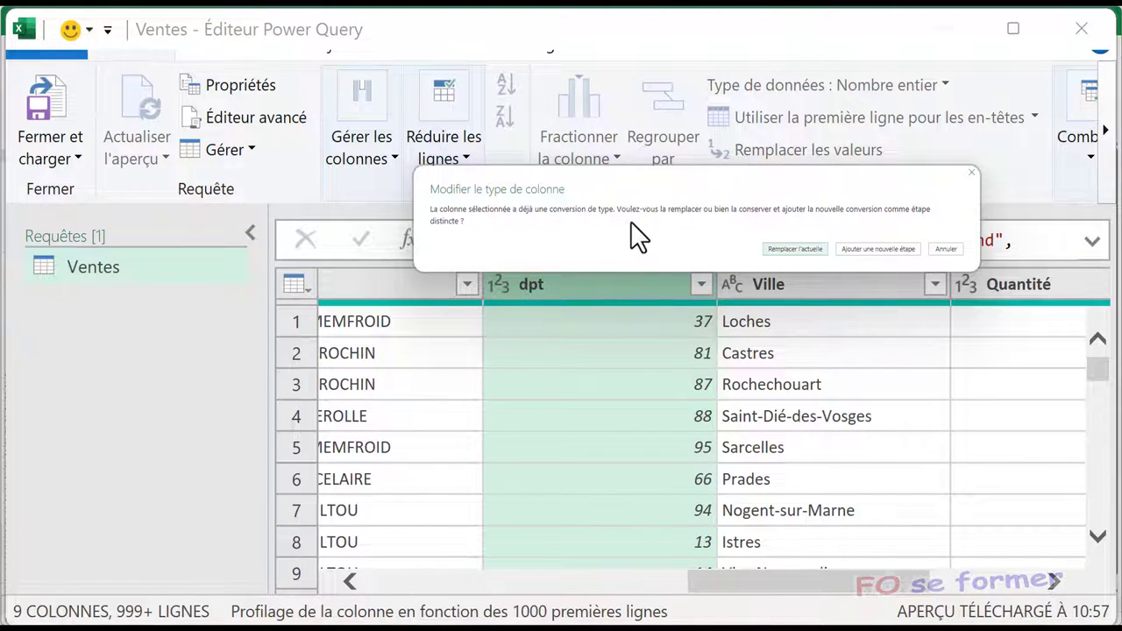
click(807, 250)
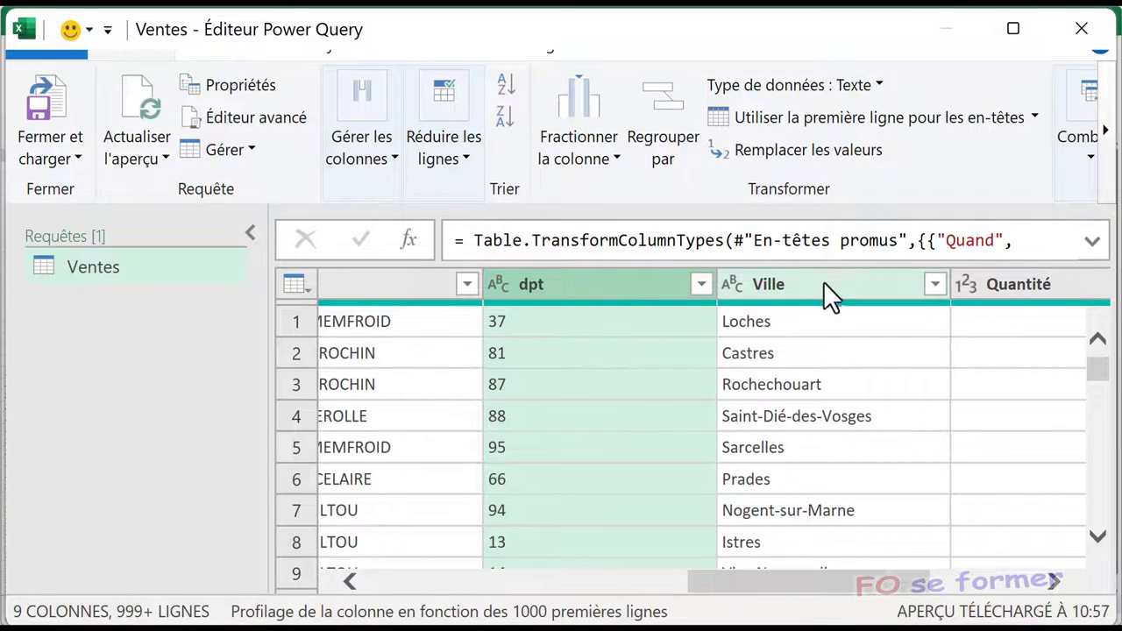
Scroll the preview right to the PU column and open its data-type menu
drag(799, 583, 891, 583)
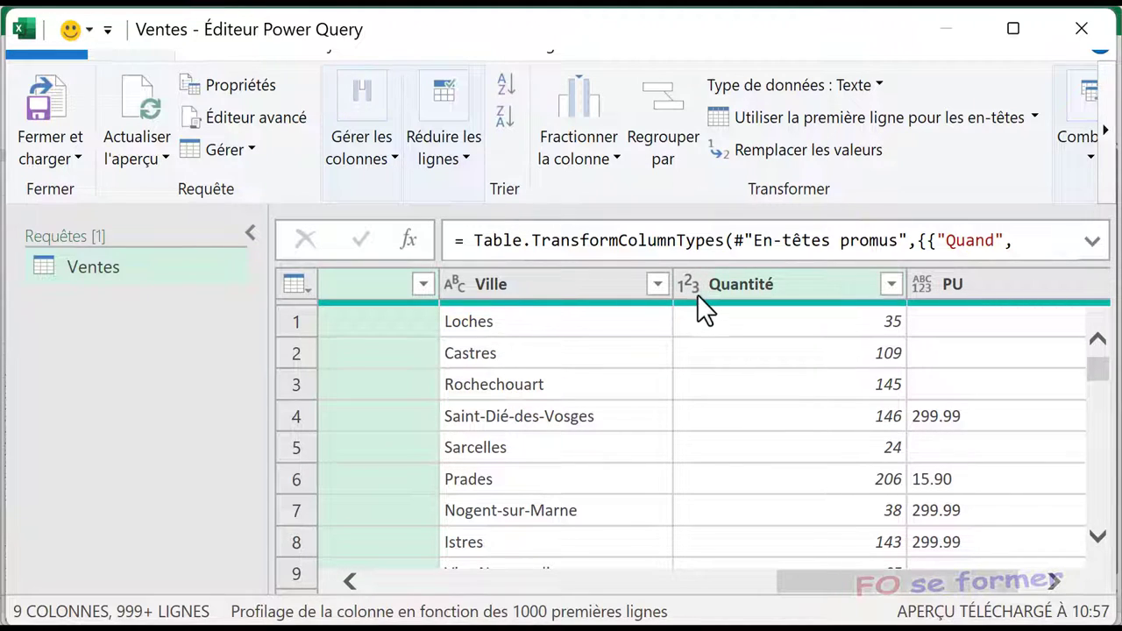
drag(861, 572, 905, 566)
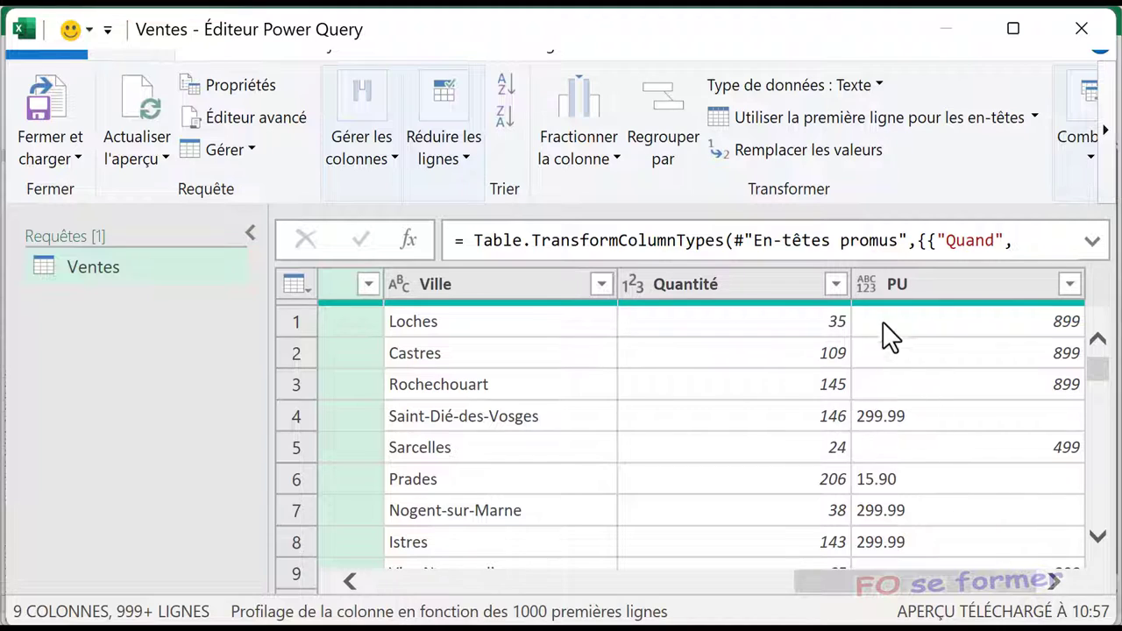
click(867, 283)
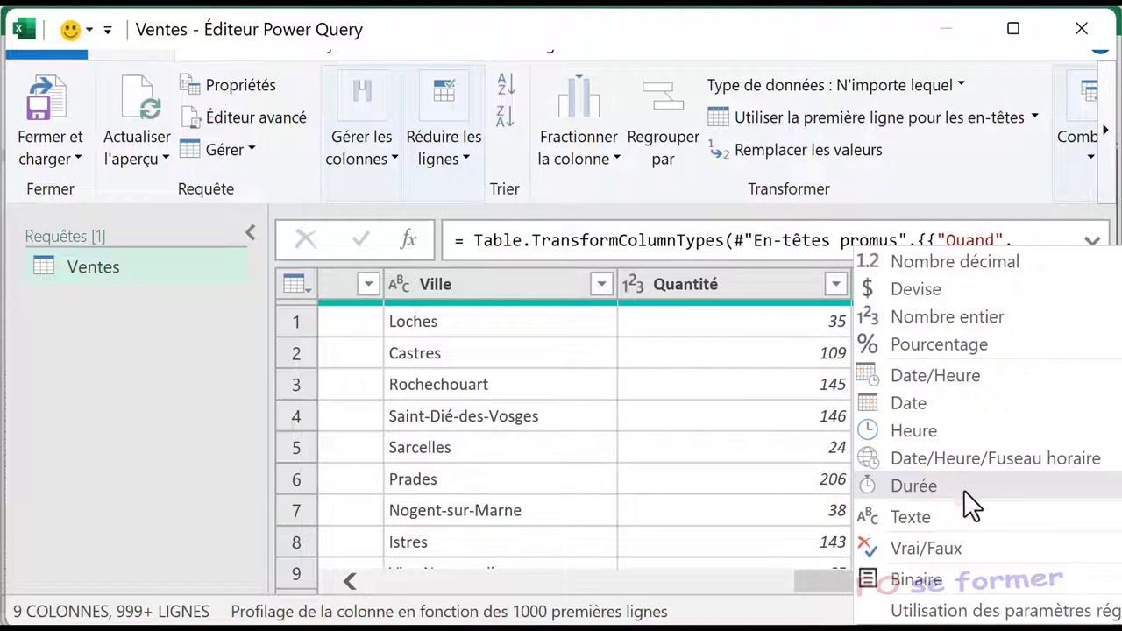
Convert PU to Nombre décimal with the Anglais (États-Unis) locale via Utilisation des paramètres régionaux
click(956, 614)
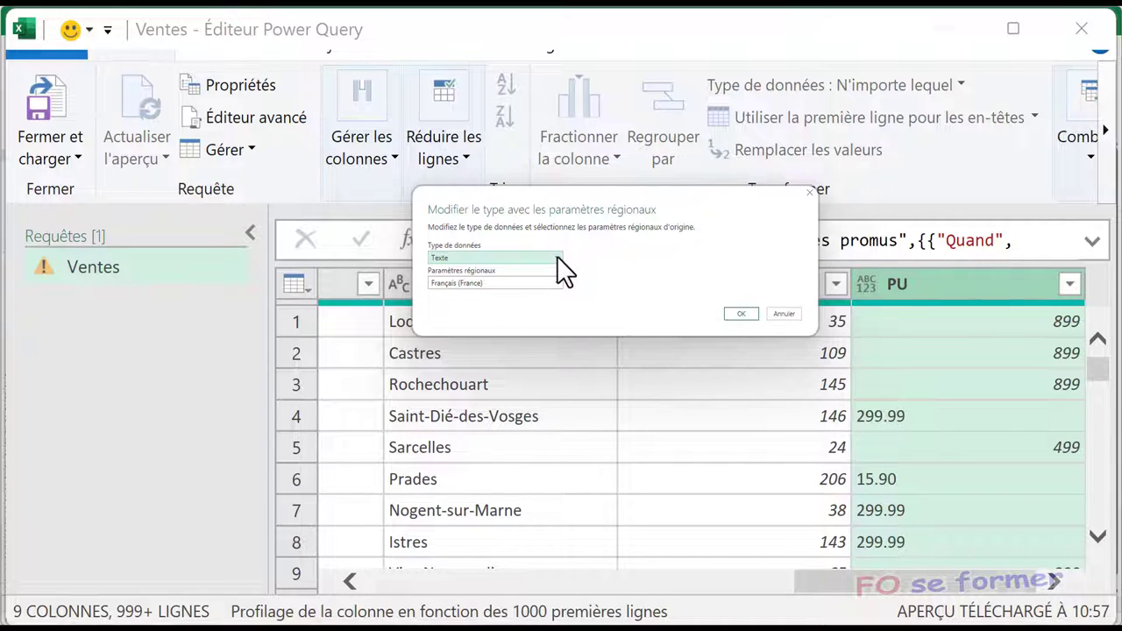
click(557, 258)
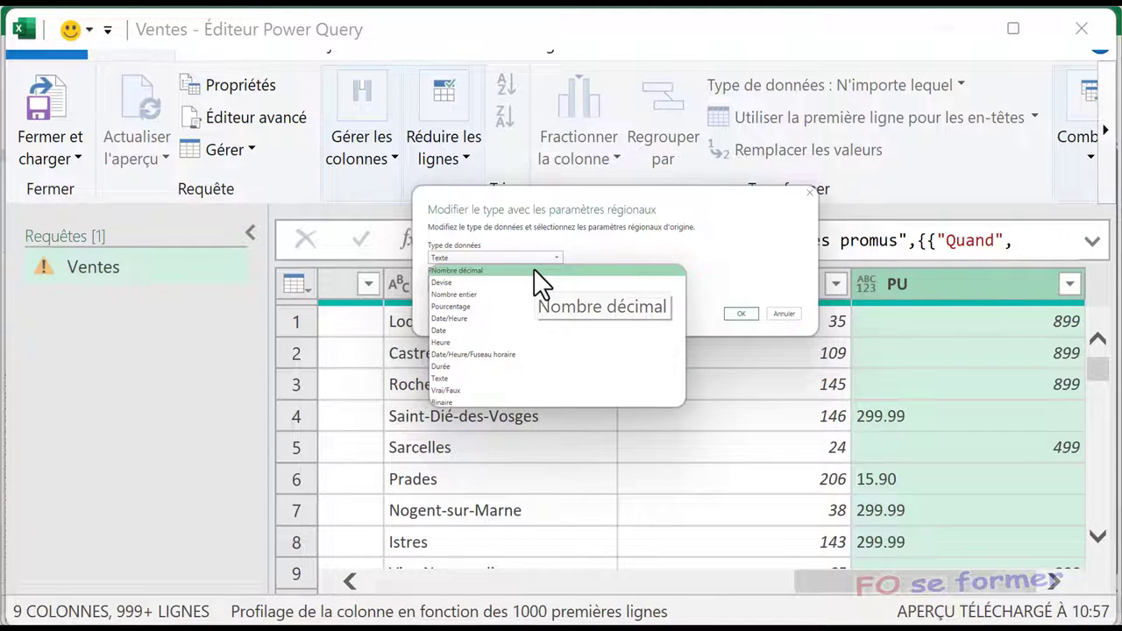
click(534, 270)
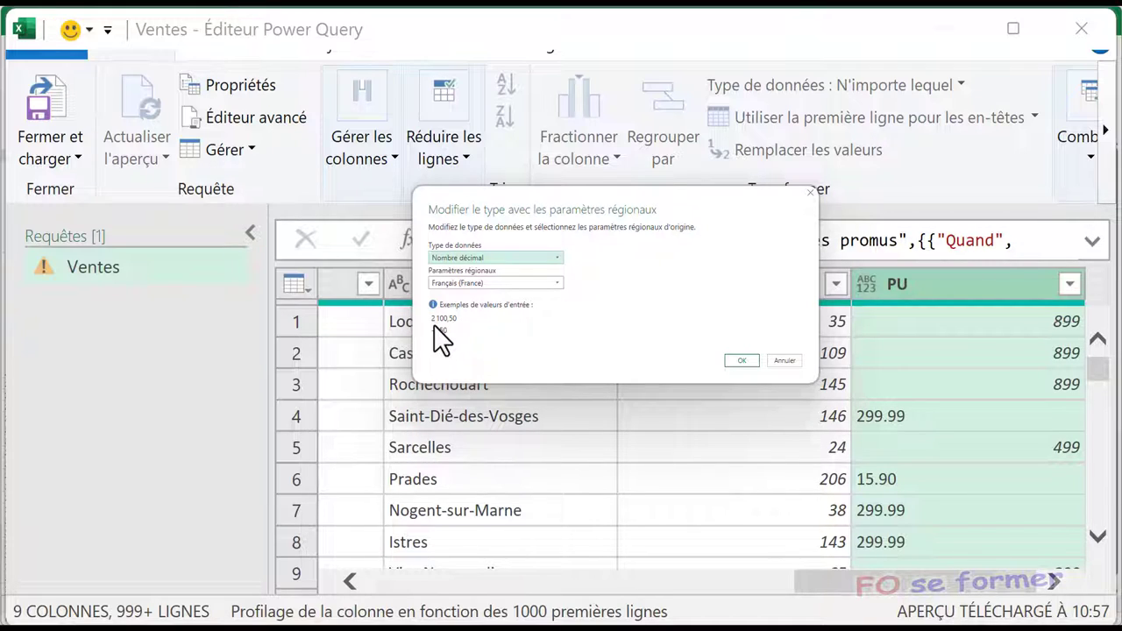
click(531, 283)
scroll(544, 440, up, 10)
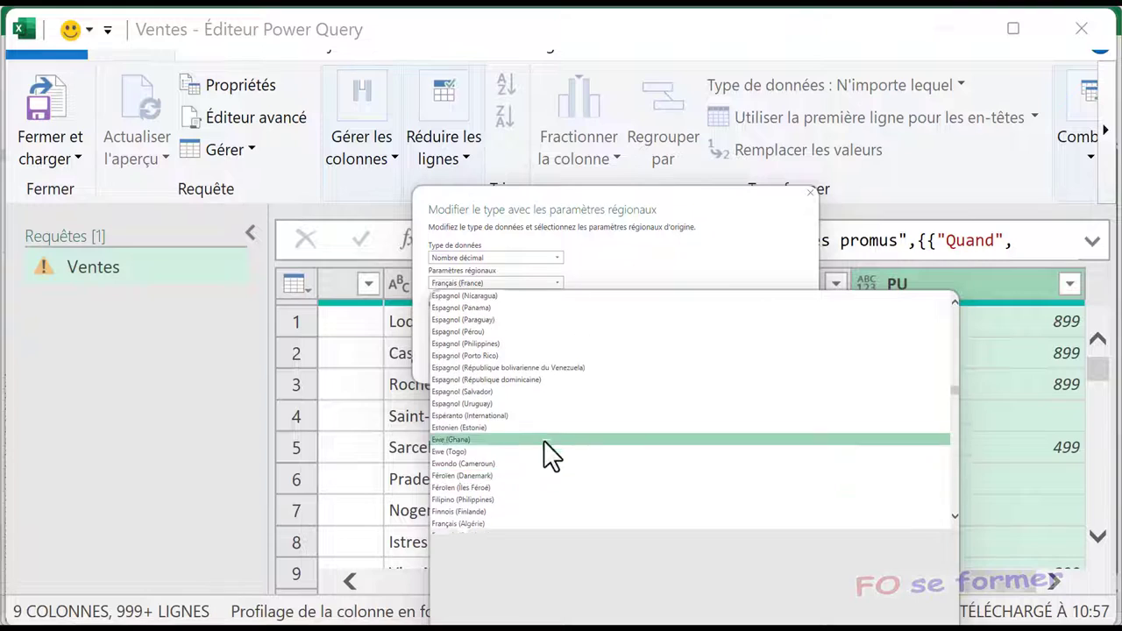
scroll(544, 440, up, 10)
scroll(544, 438, up, 10)
scroll(548, 434, up, 10)
scroll(548, 434, up, 3)
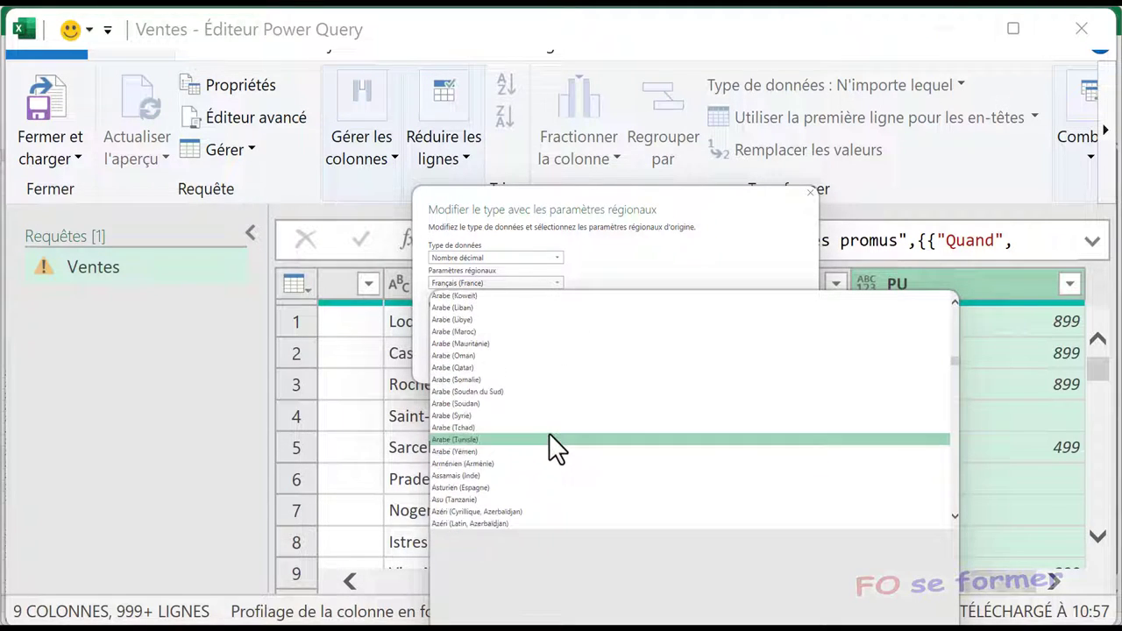
scroll(549, 433, up, 3)
drag(953, 360, 952, 338)
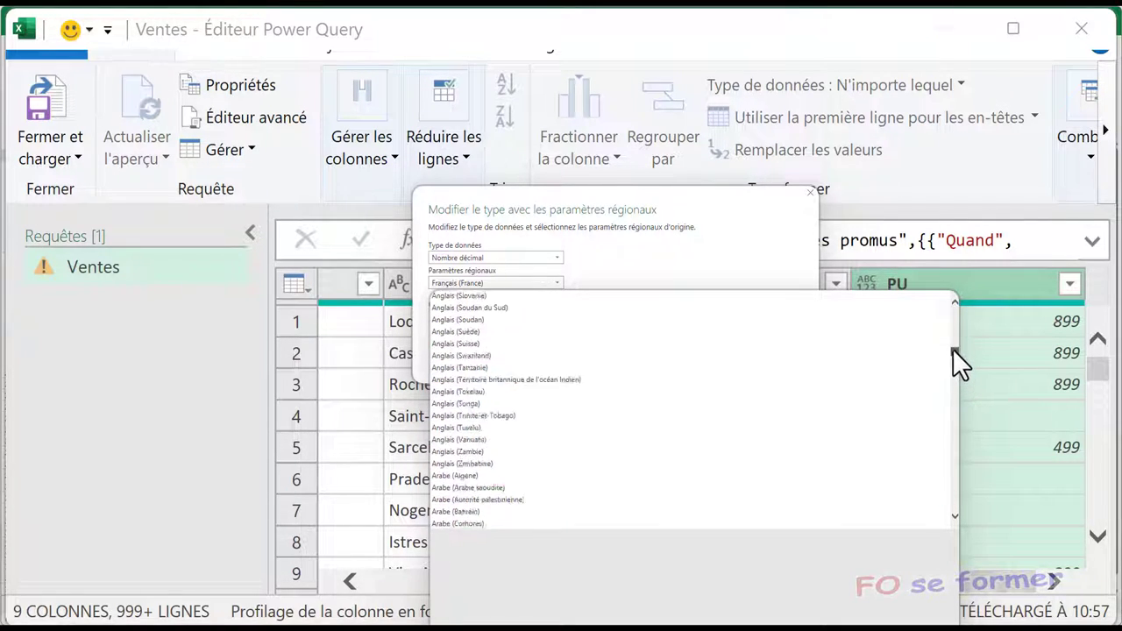
scroll(676, 396, up, 3)
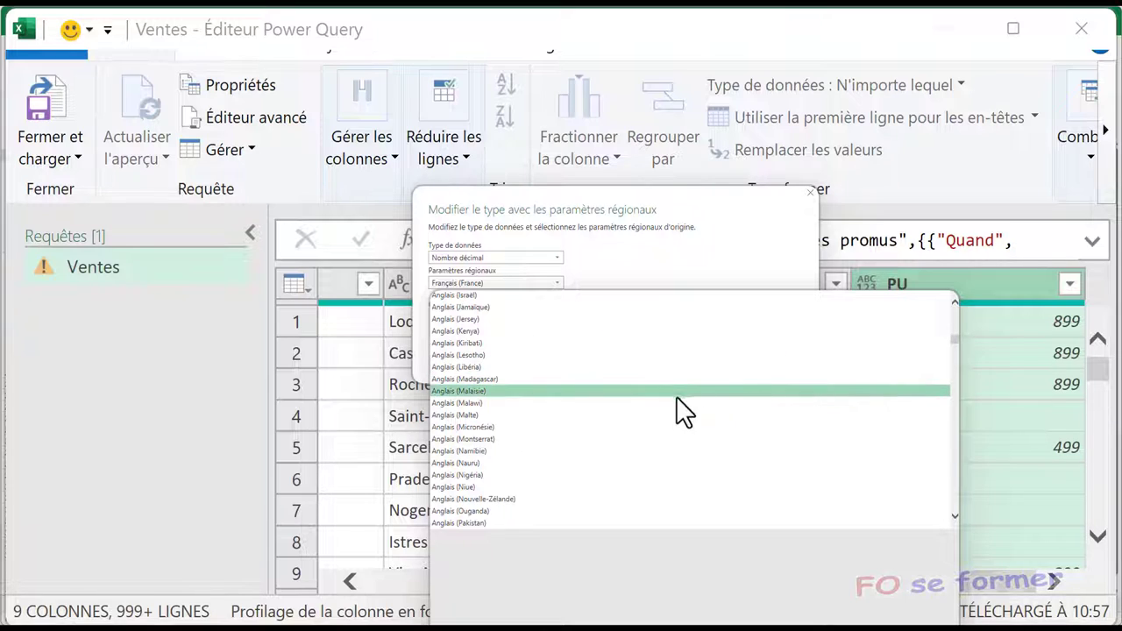
scroll(670, 391, up, 2)
scroll(669, 392, up, 4)
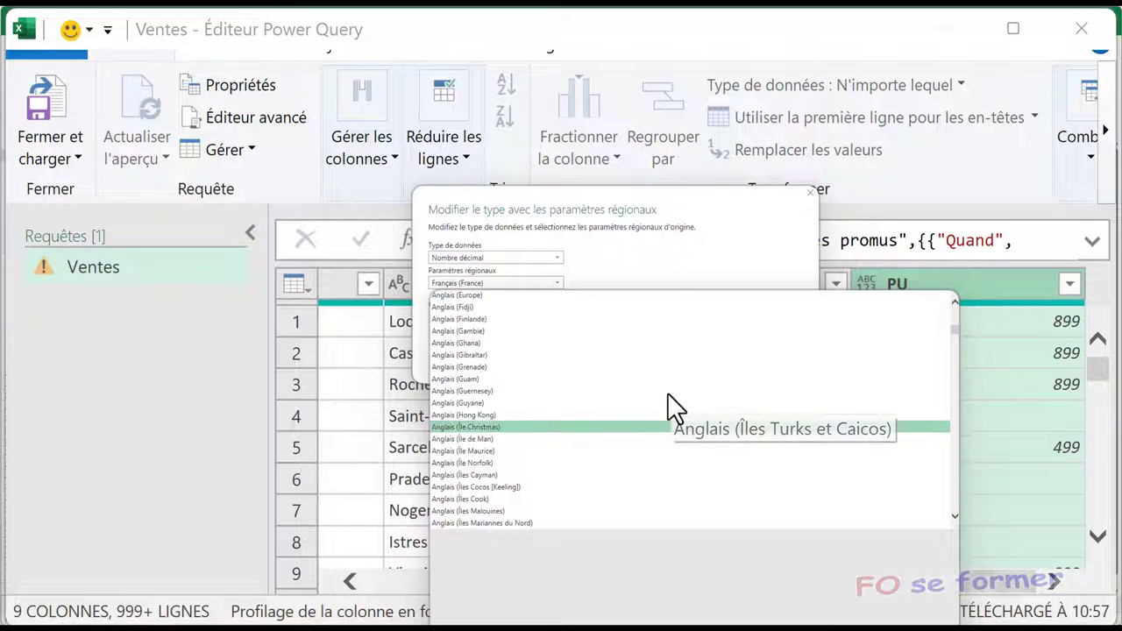
scroll(671, 391, up, 3)
scroll(676, 389, up, 2)
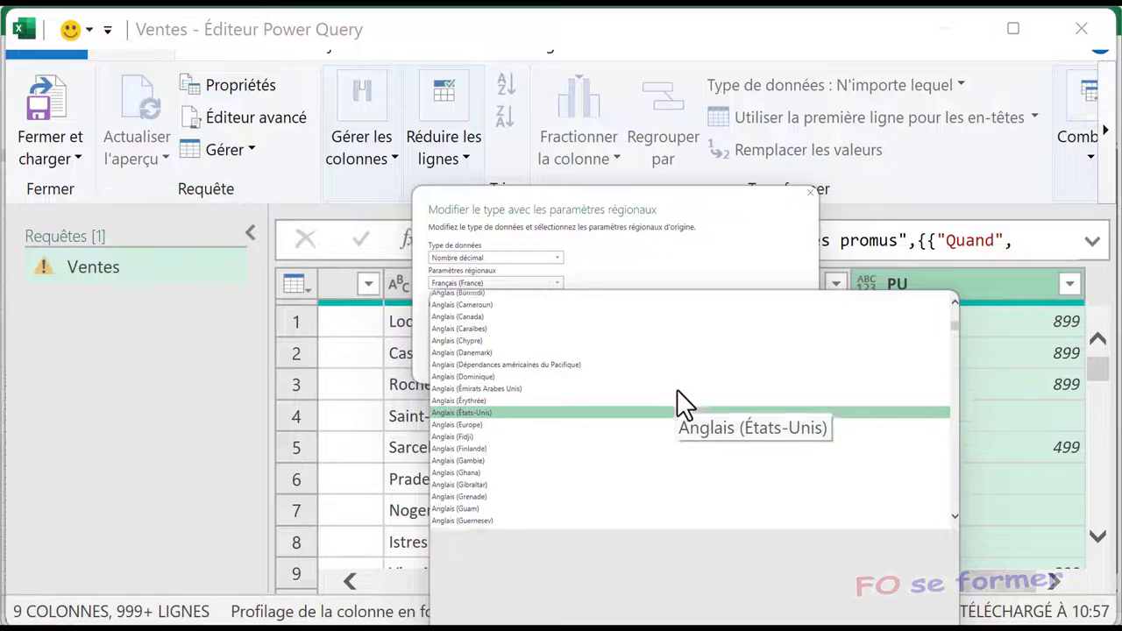
scroll(677, 389, up, 3)
scroll(677, 391, up, 3)
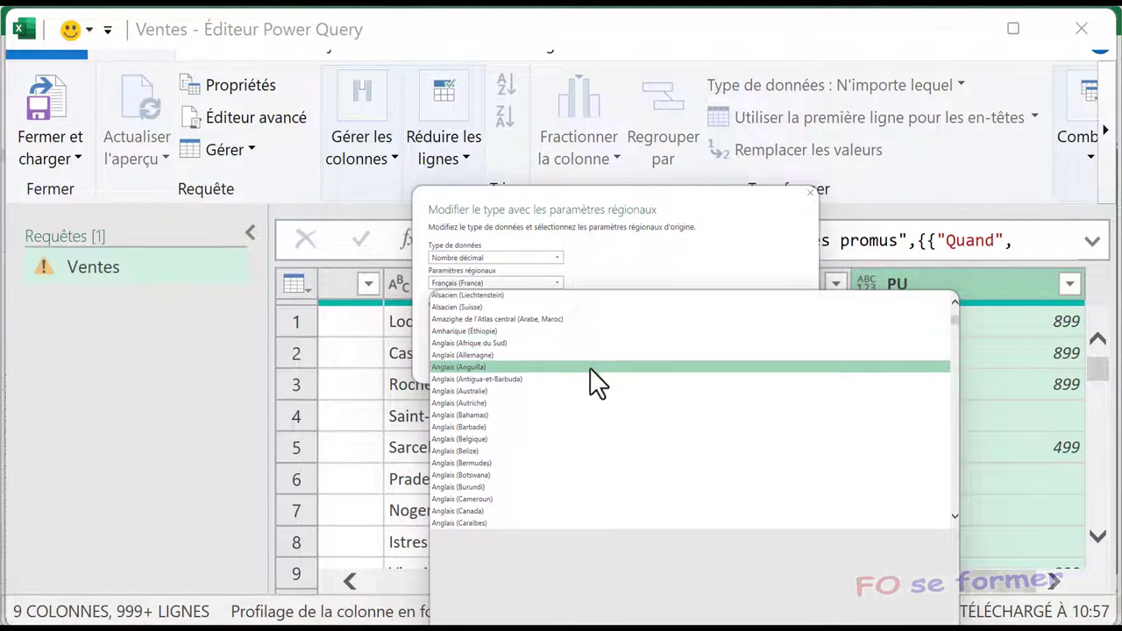
scroll(579, 412, down, 2)
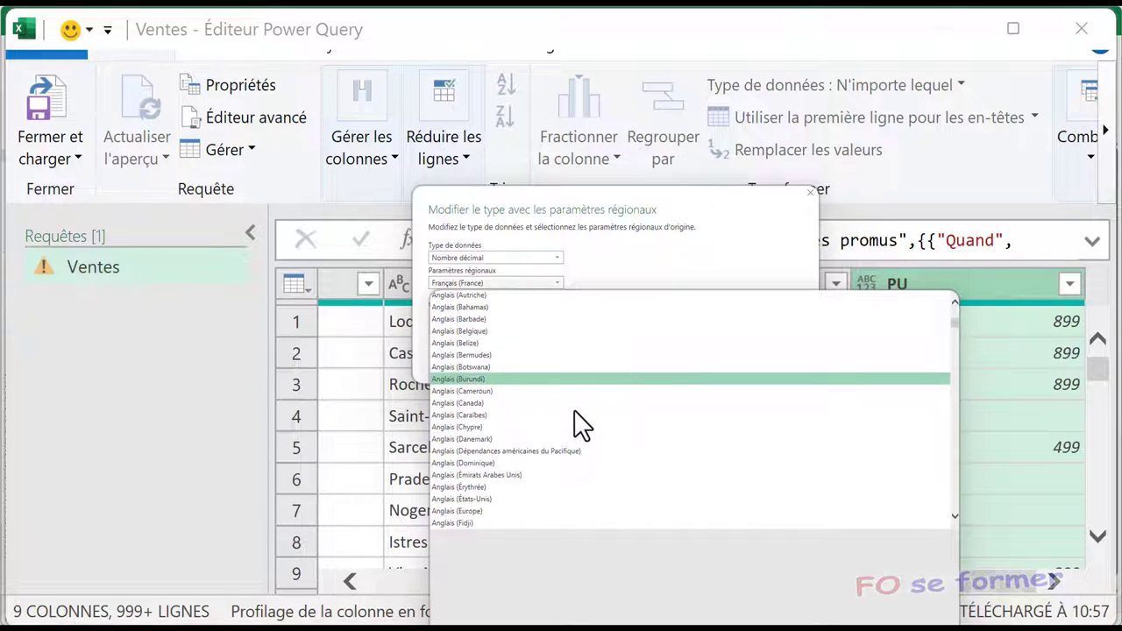
scroll(577, 426, down, 1)
scroll(577, 427, down, 1)
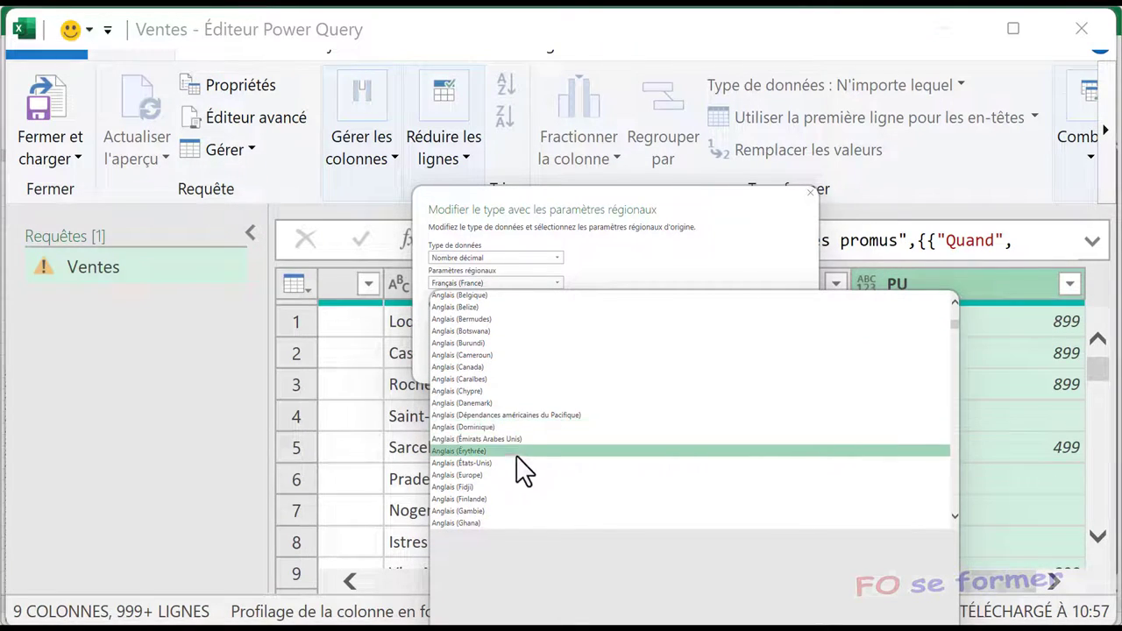
click(481, 465)
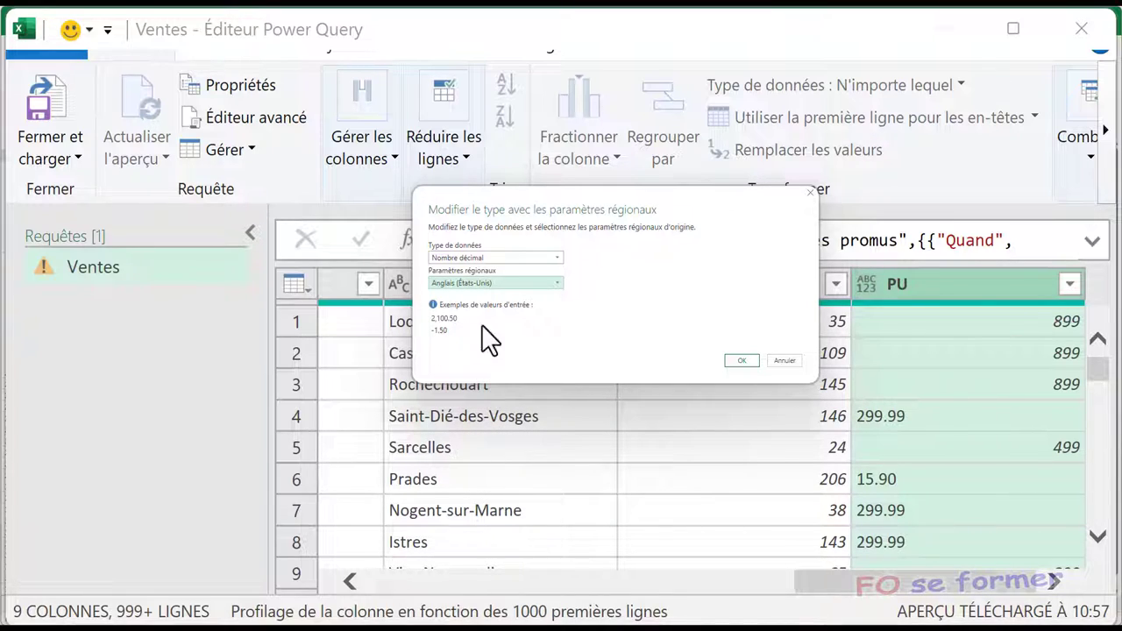
click(744, 361)
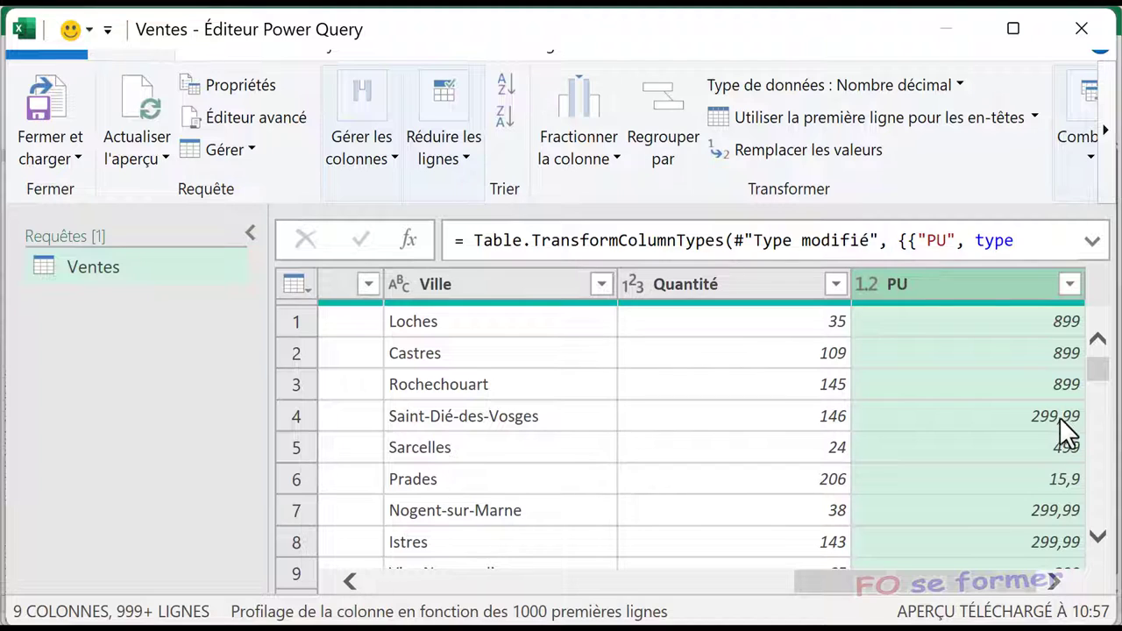
Check the decimal PU values, then load the Ventes query into Excel with Fermer et charger
scroll(1020, 469, down, 1)
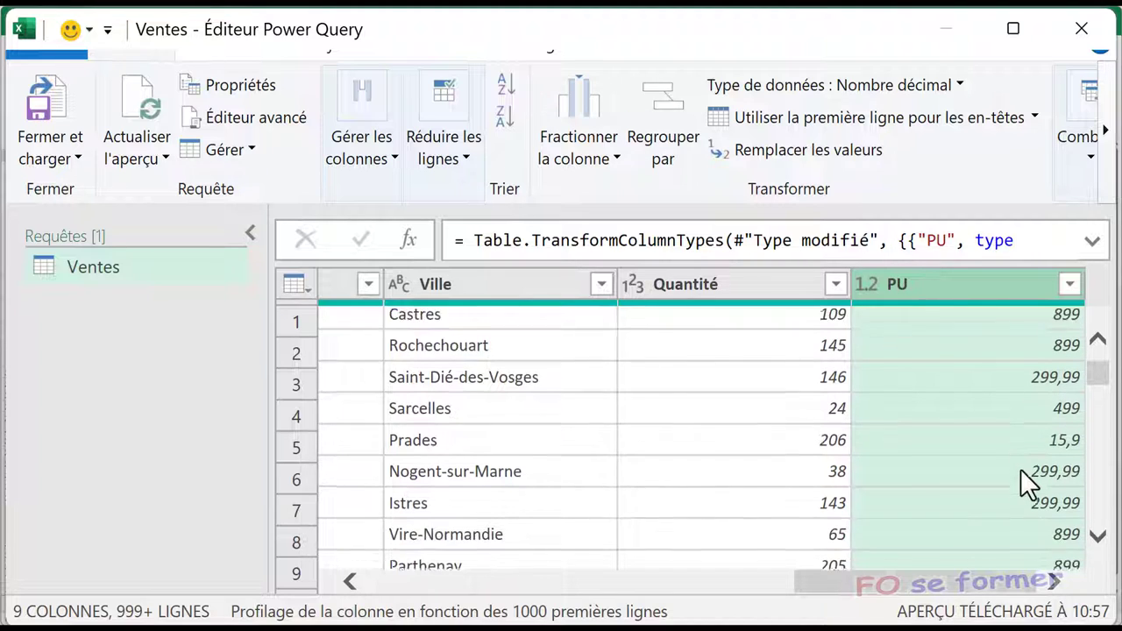
scroll(1020, 469, down, 2)
scroll(1020, 469, down, 1)
scroll(1020, 469, up, 3)
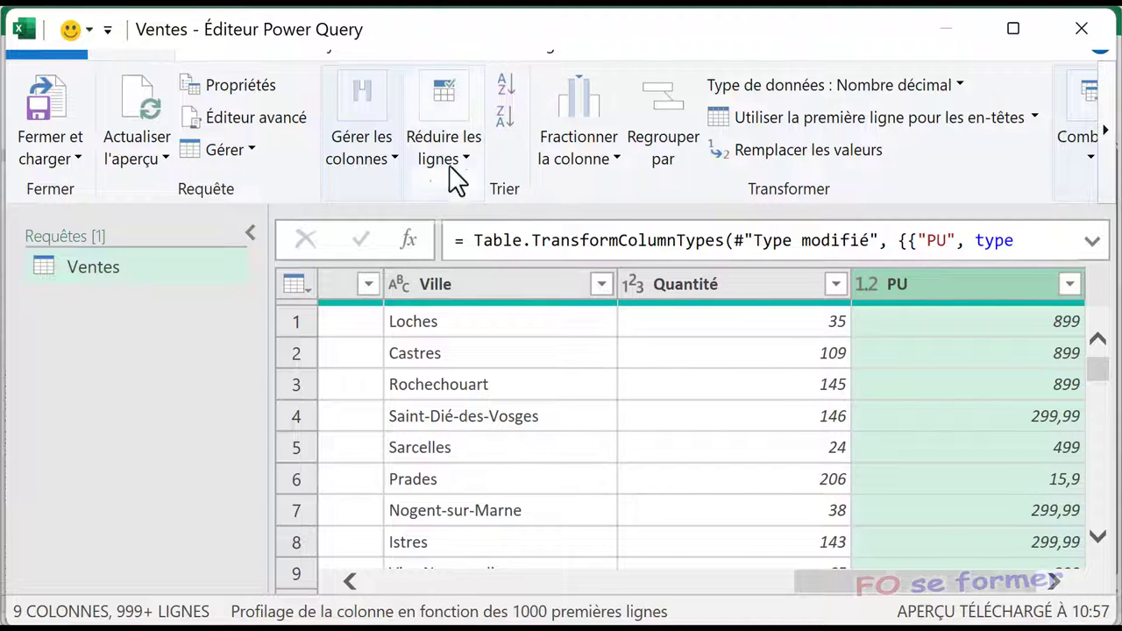
click(41, 111)
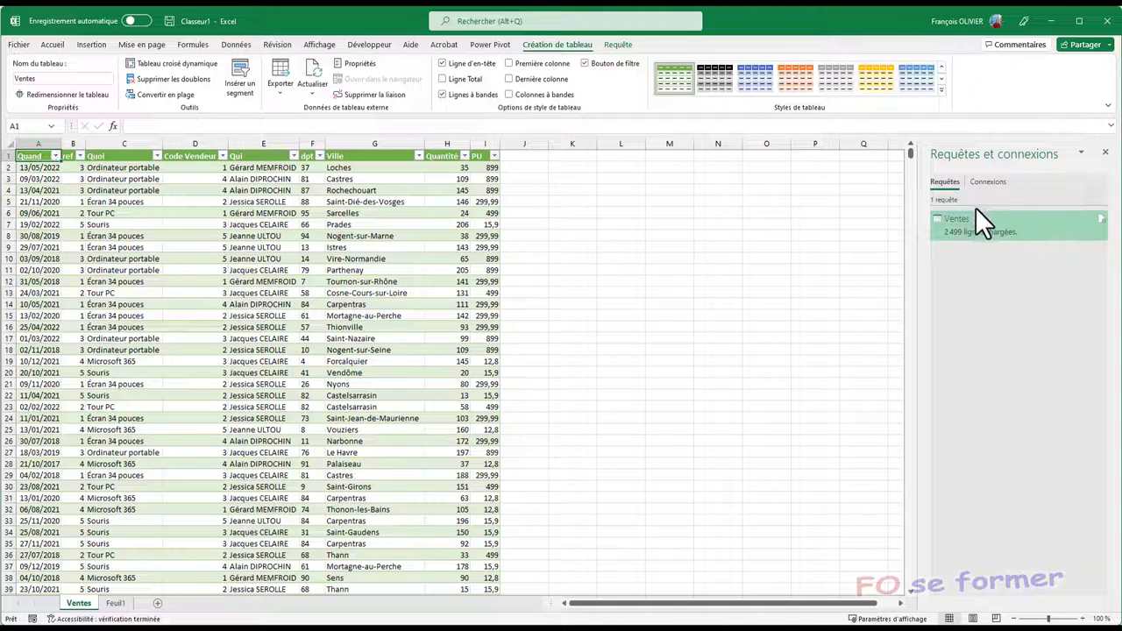
mouse_move(973, 234)
click(1000, 182)
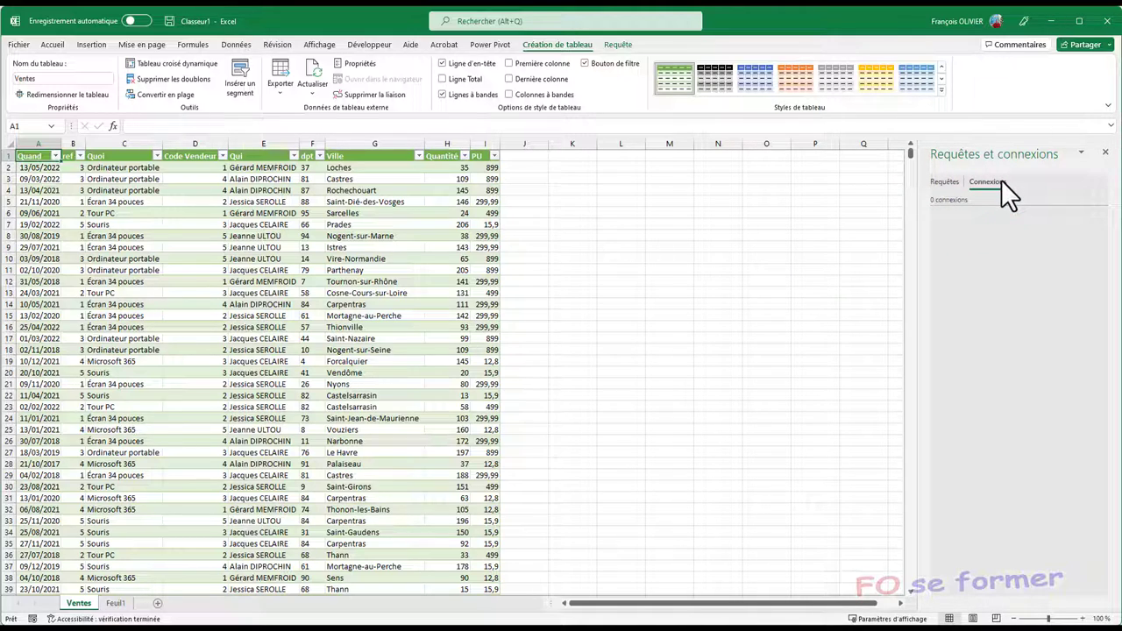
click(944, 184)
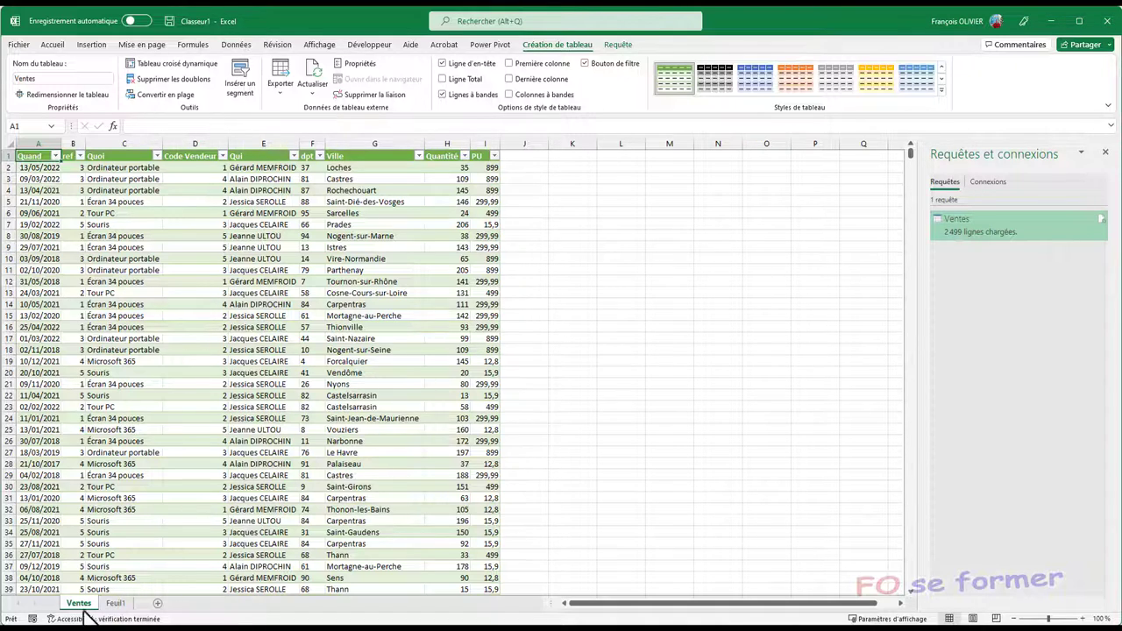
click(113, 604)
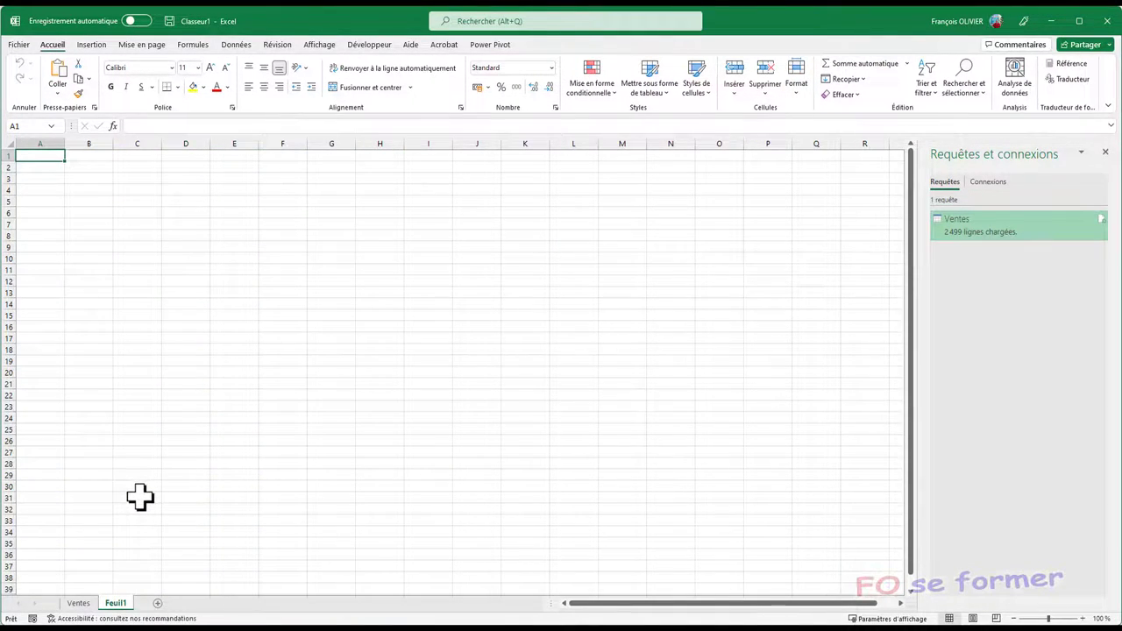
click(78, 604)
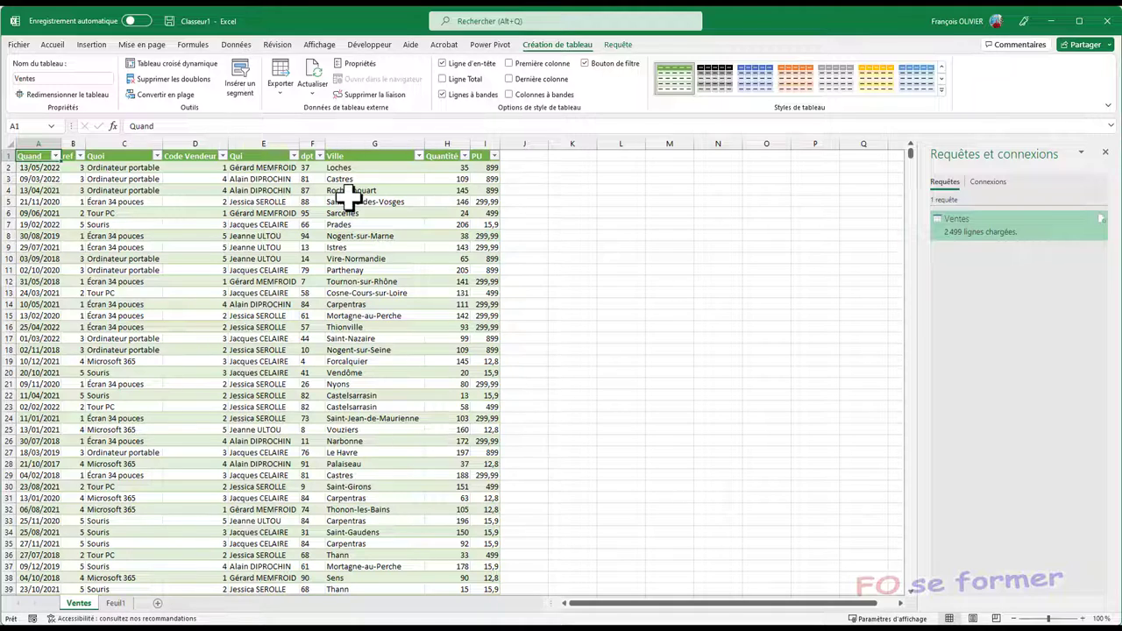
click(710, 628)
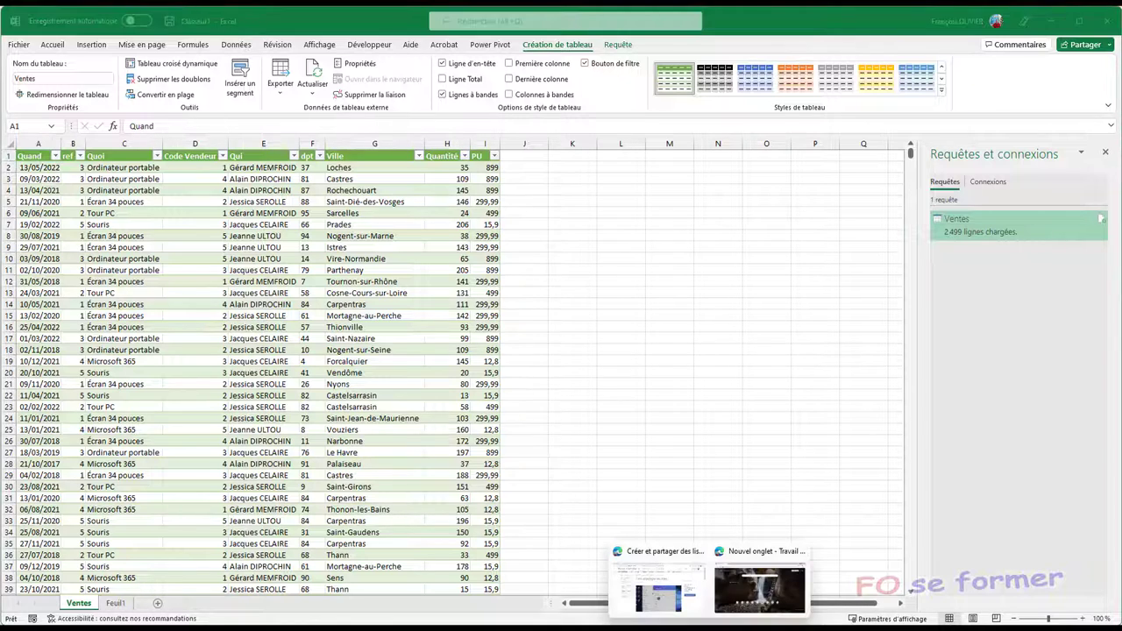
Search Edge for 'liste départements français' and scroll to the Wikipedia result
click(754, 593)
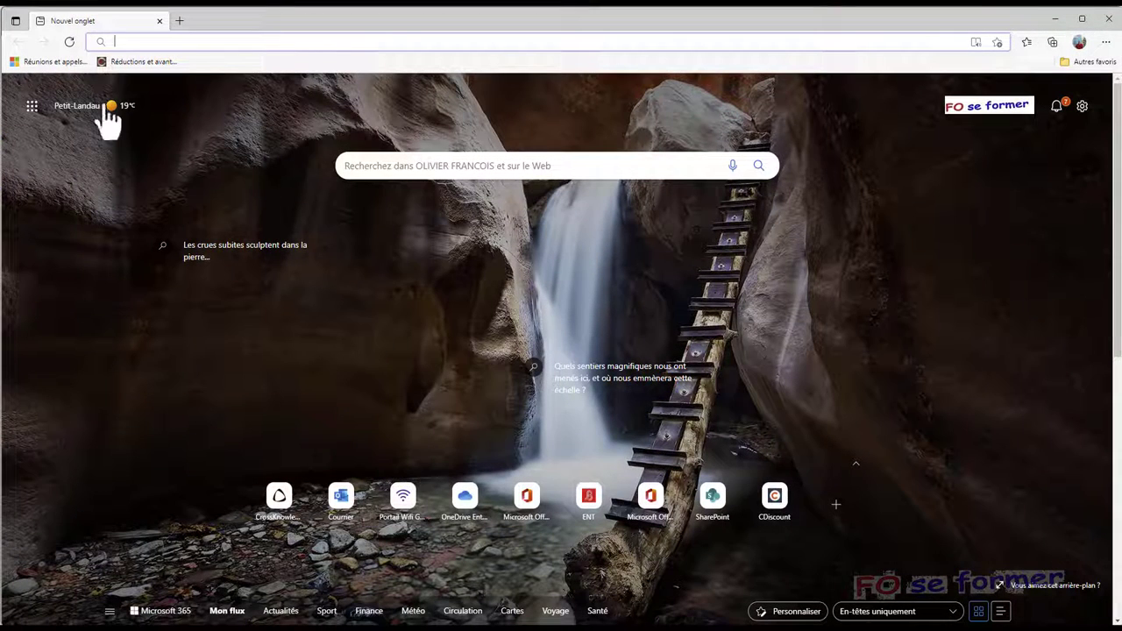
click(390, 166)
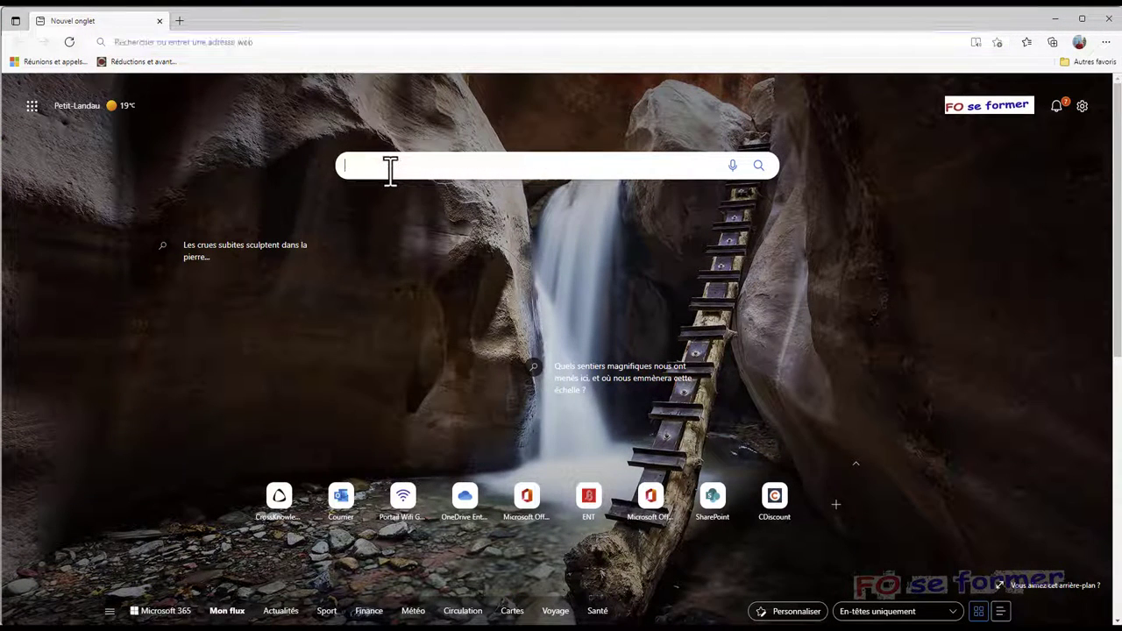
text(list)
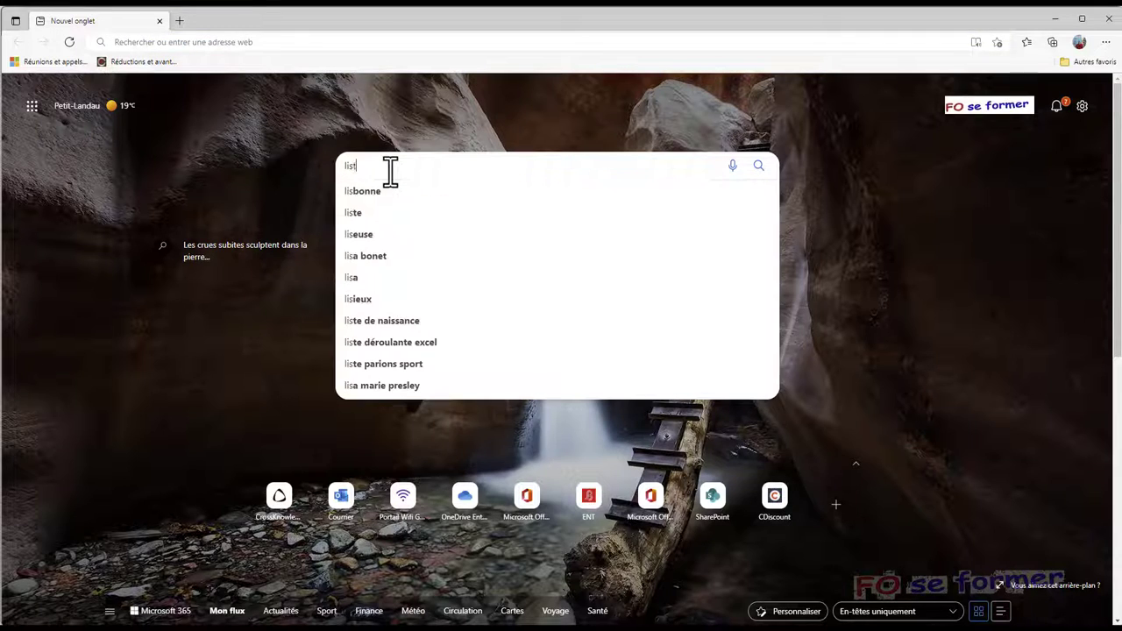
text(e dé)
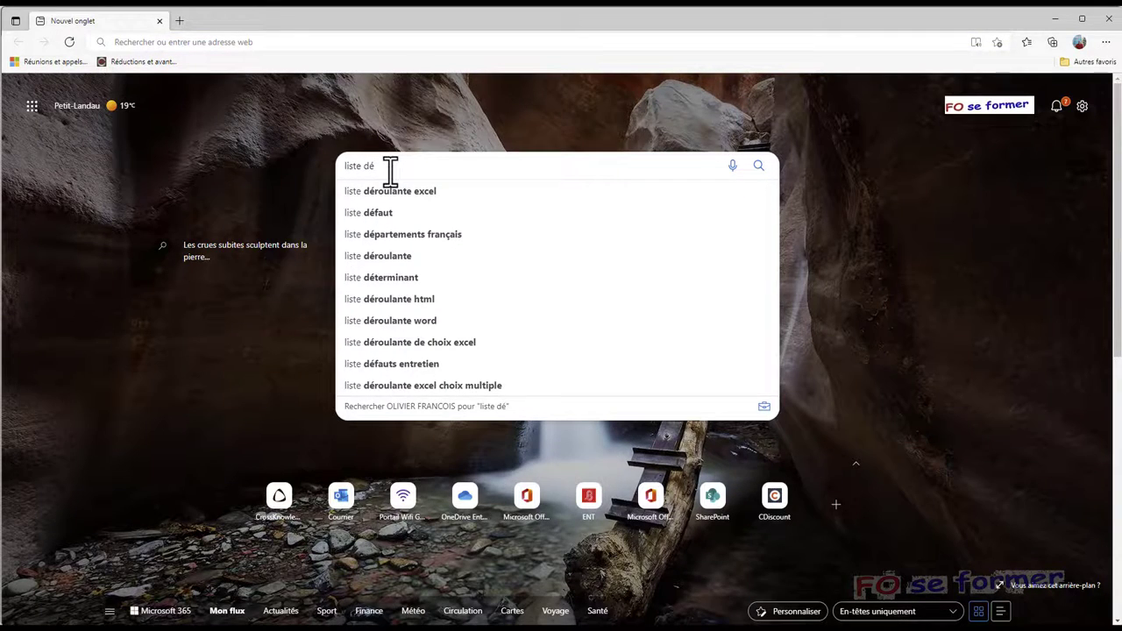
click(421, 235)
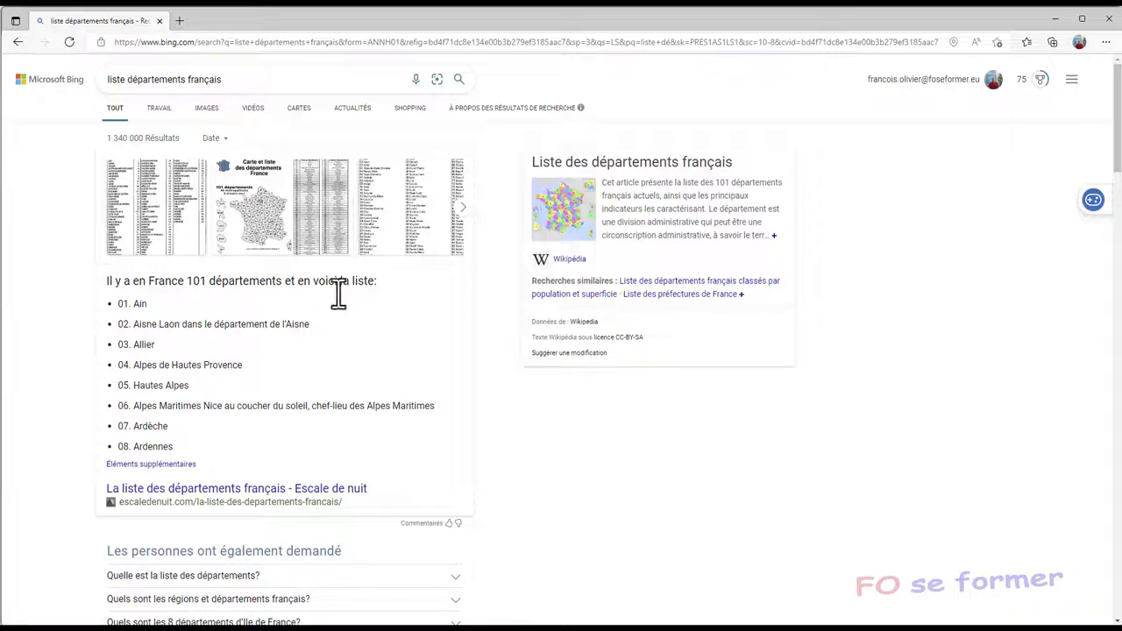
scroll(517, 436, down, 4)
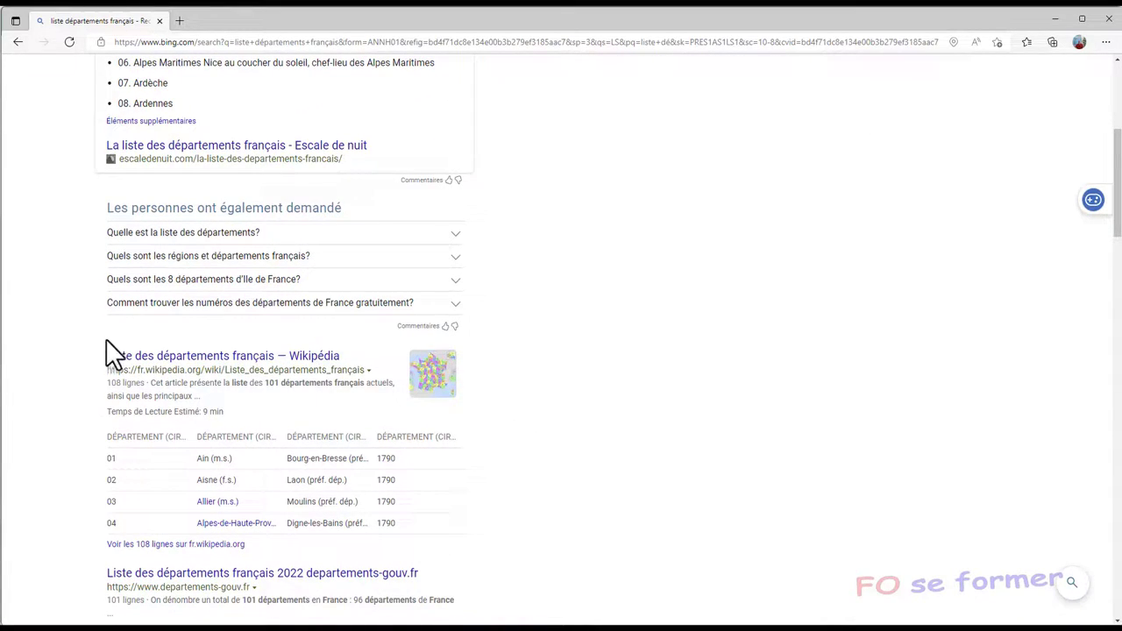
Open the Wikipedia 'Liste des départements français' page, scroll to its table and close the donation banner
click(275, 359)
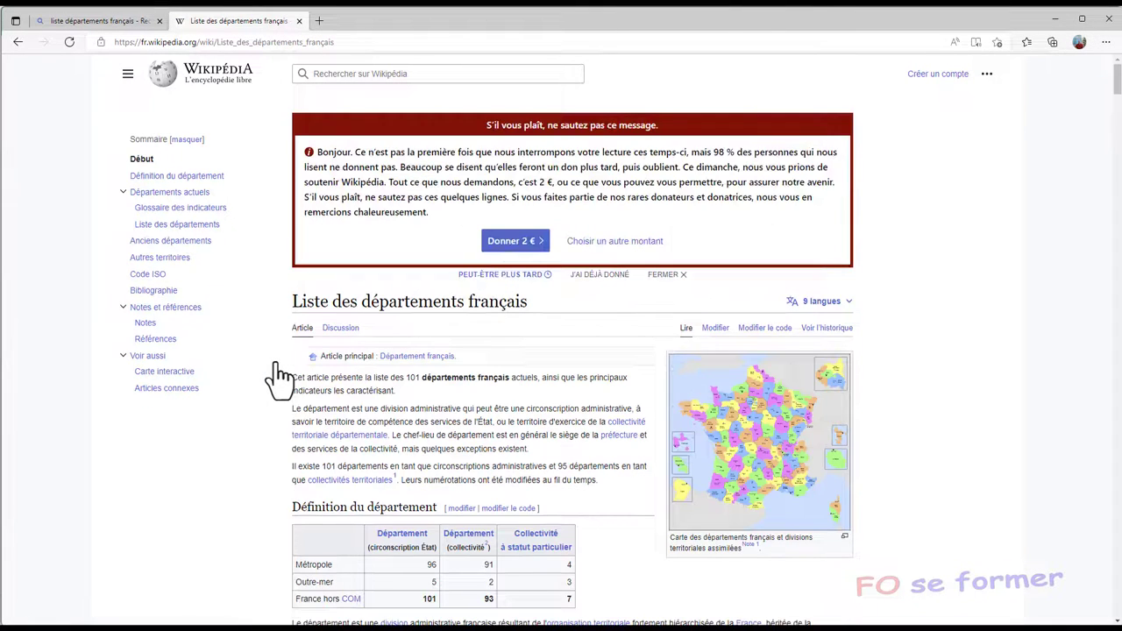
scroll(561, 409, down, 2)
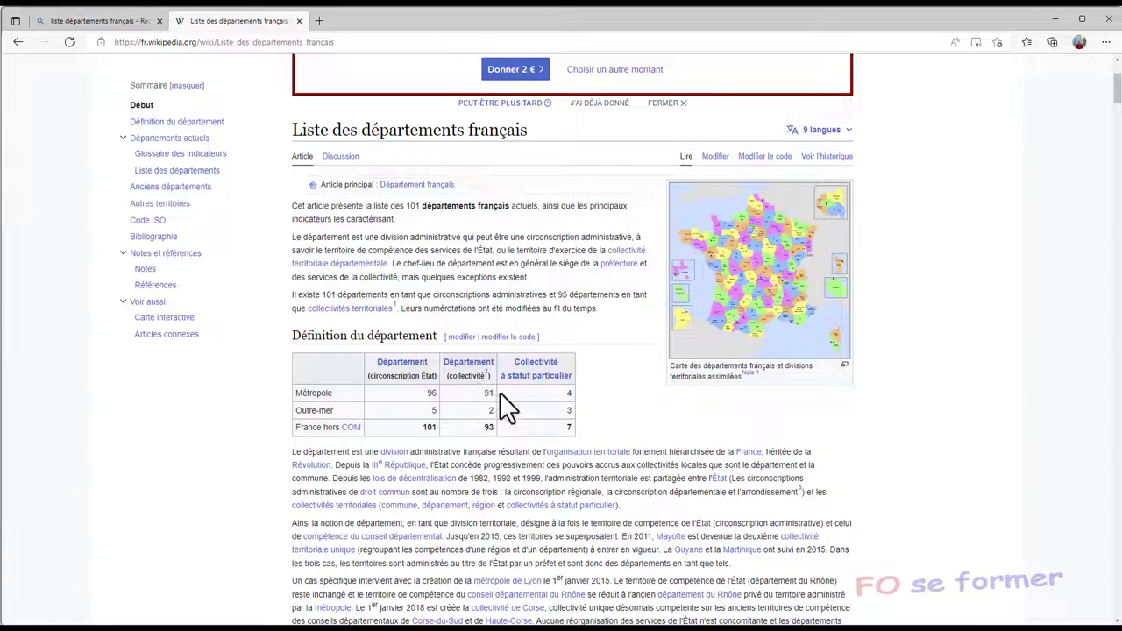
scroll(566, 416, down, 1)
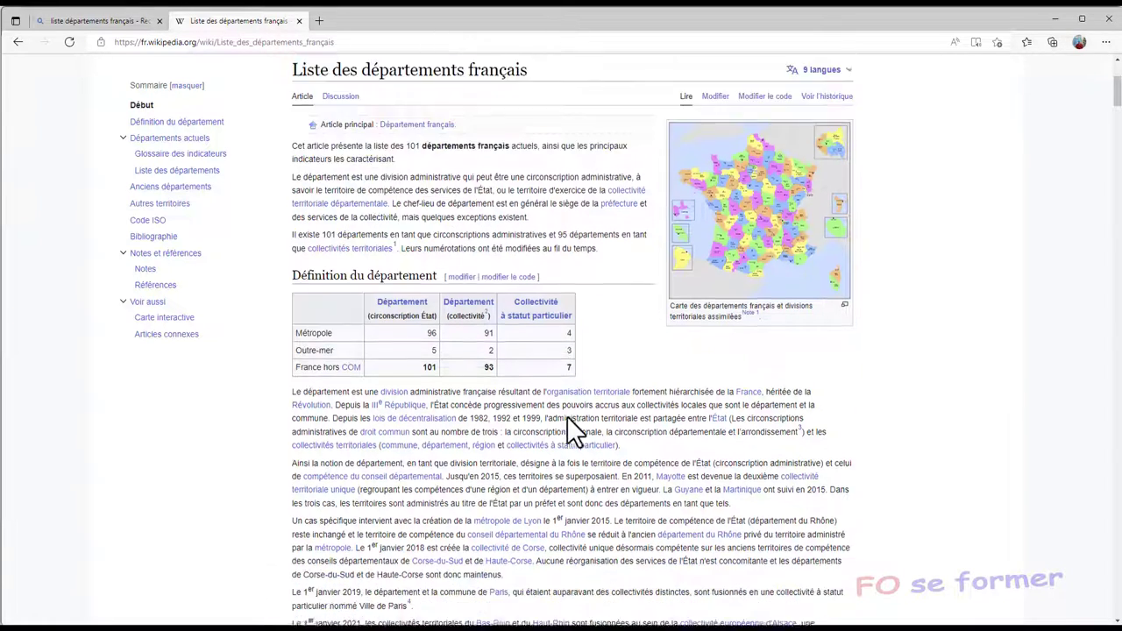
scroll(566, 415, down, 2)
scroll(566, 416, down, 3)
scroll(567, 417, down, 3)
scroll(567, 417, down, 4)
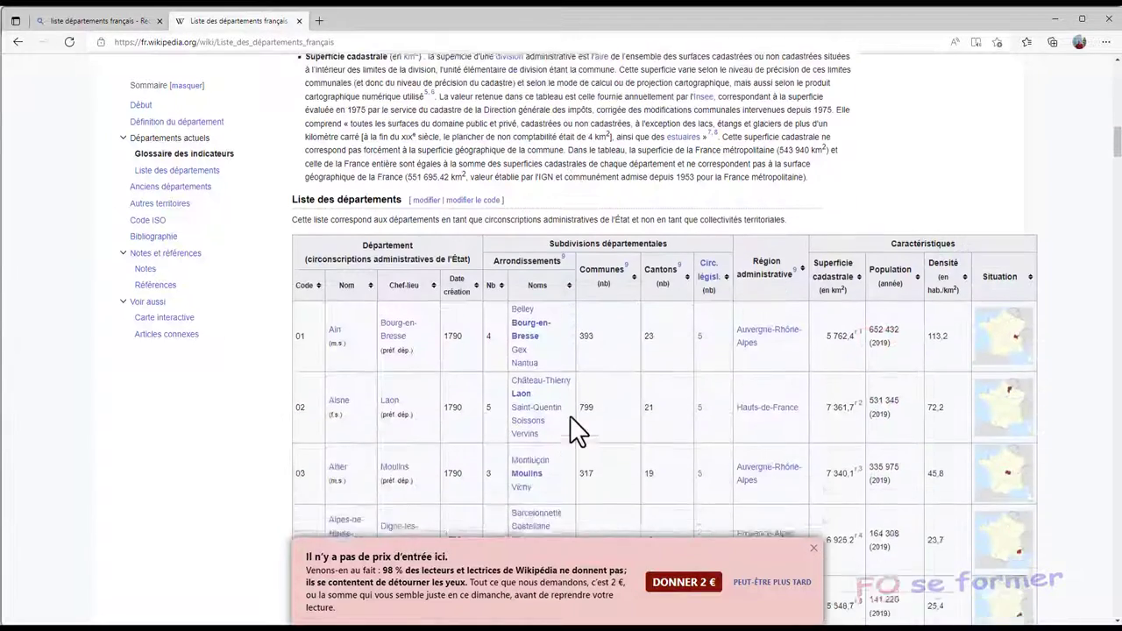
scroll(570, 416, down, 2)
click(814, 548)
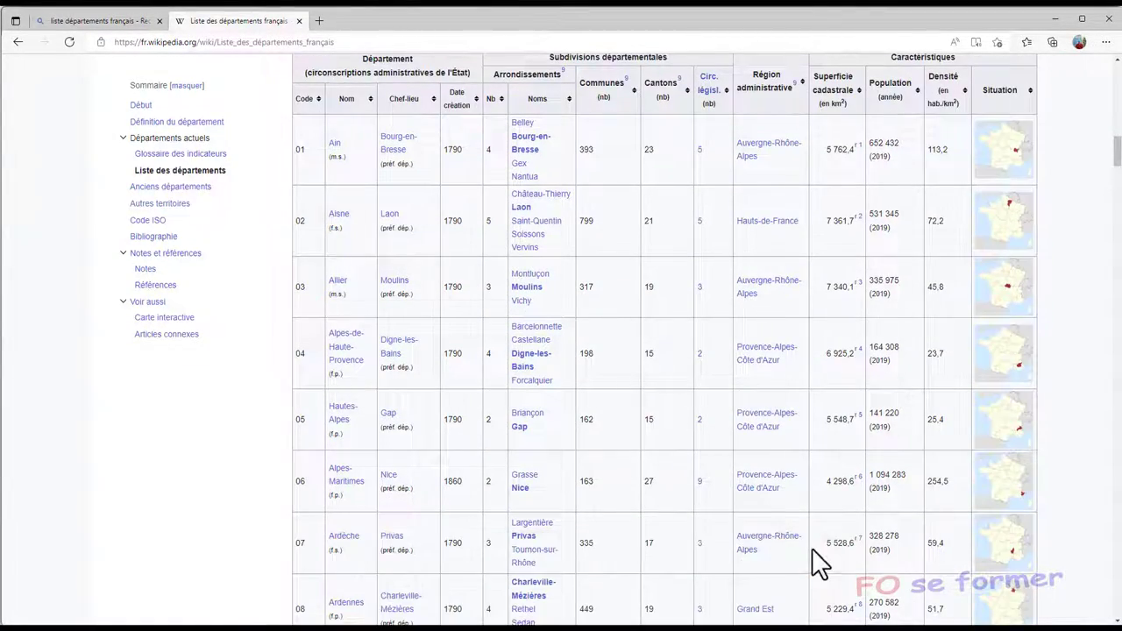
scroll(489, 248, up, 1)
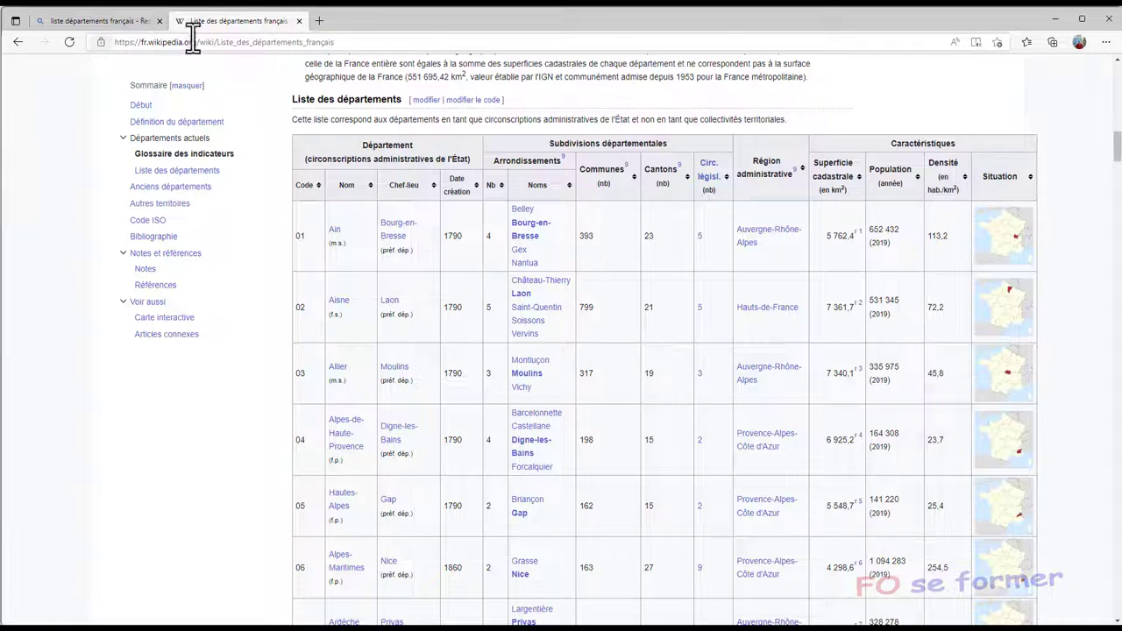
Copy the Wikipedia page's URL, close its tab and switch back to Excel
click(344, 41)
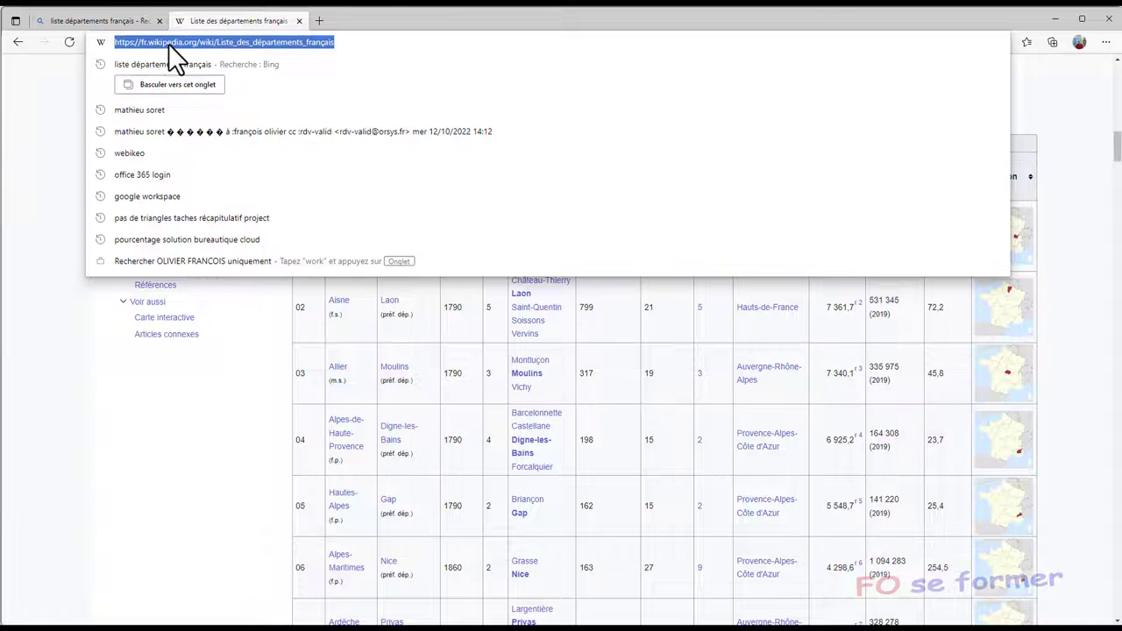
right_click(169, 43)
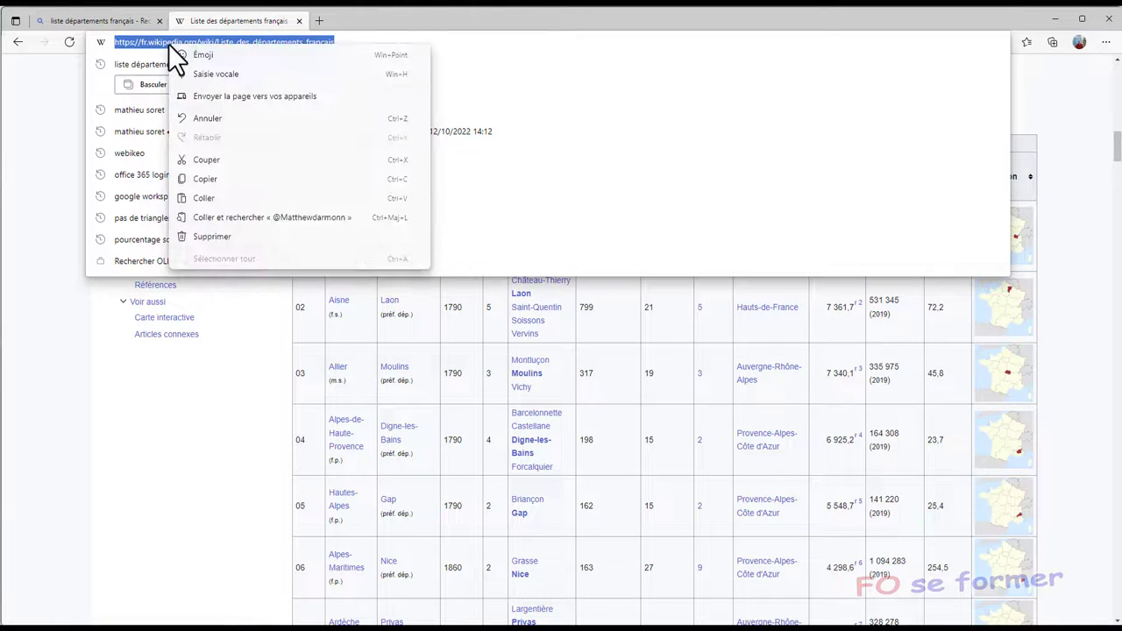
click(210, 179)
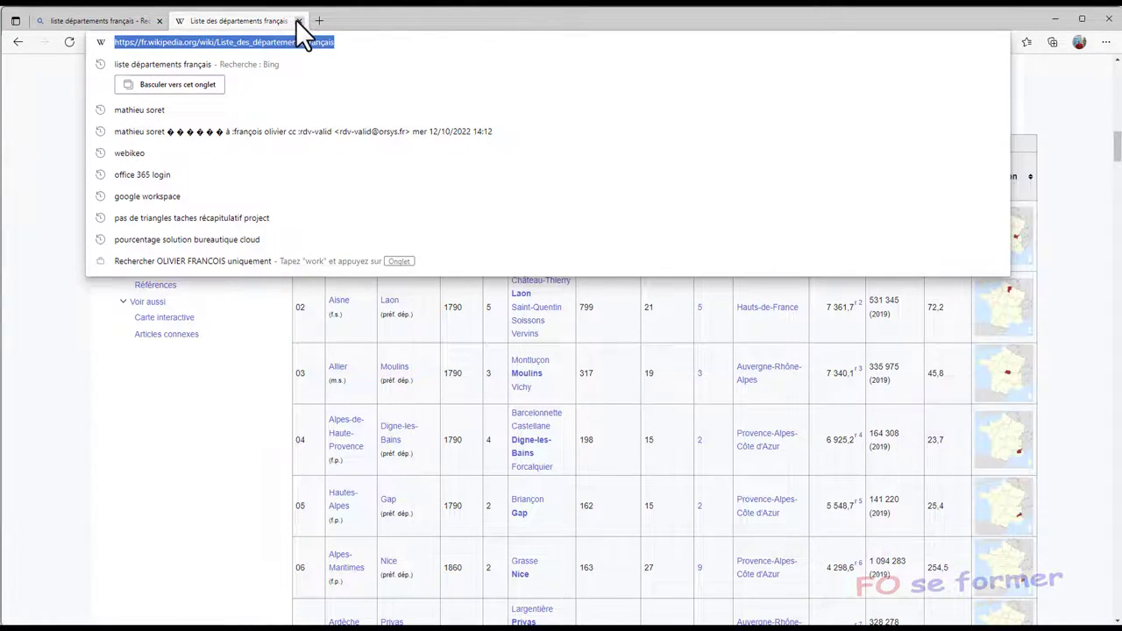
click(298, 20)
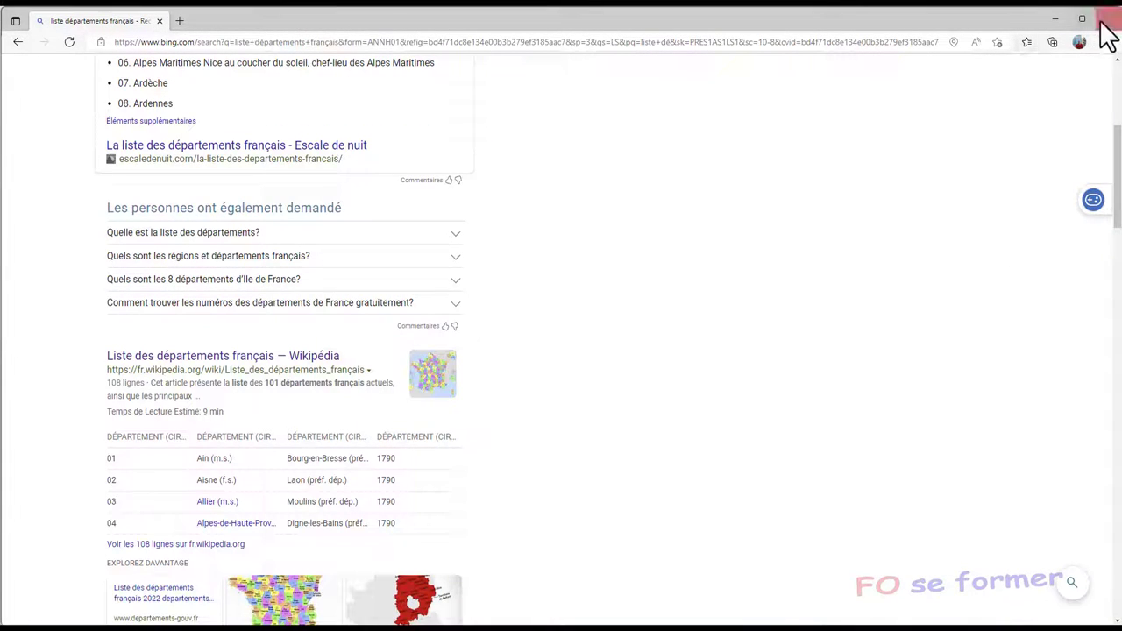
key(alt+Tab)
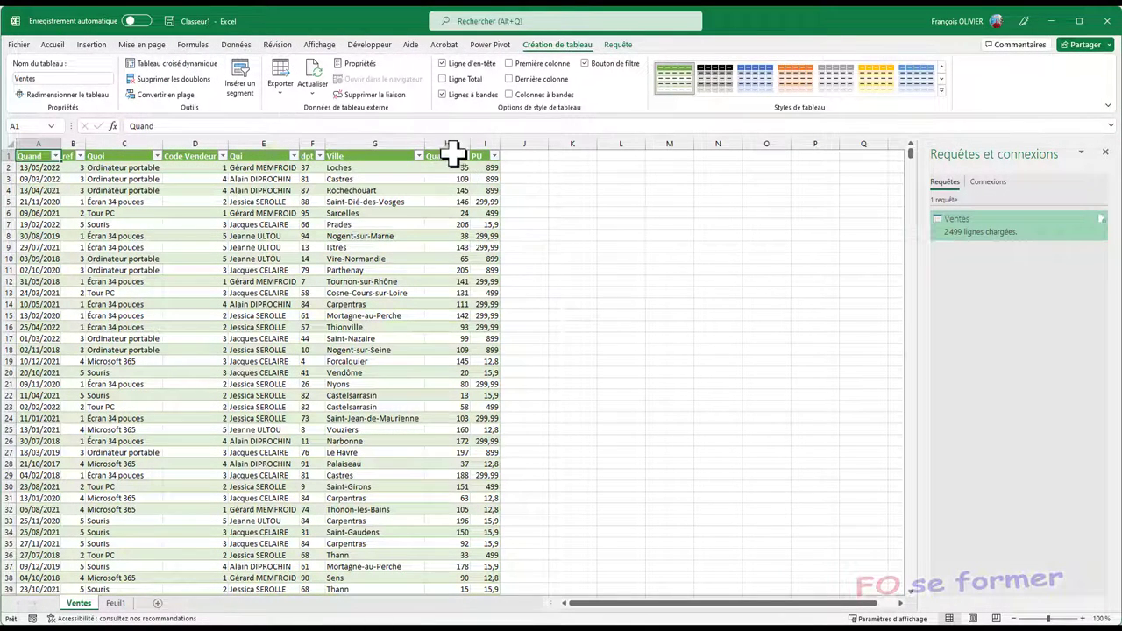
On Feuil1, start an À partir du web import from Données > Obtenir des données > À partir d'autres sources
click(115, 603)
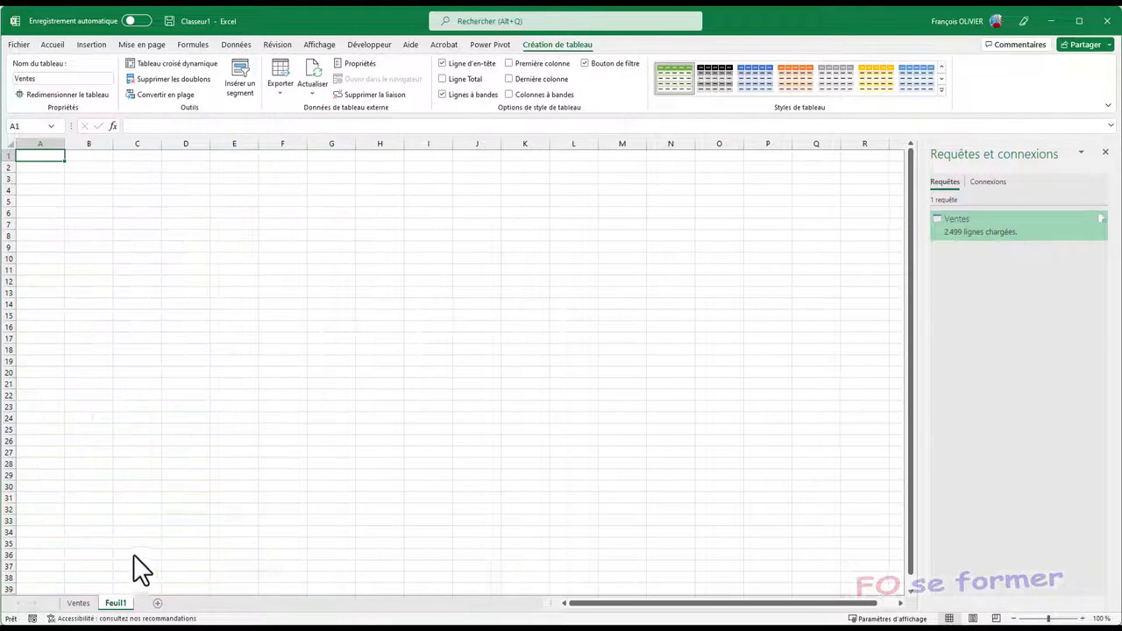
click(237, 43)
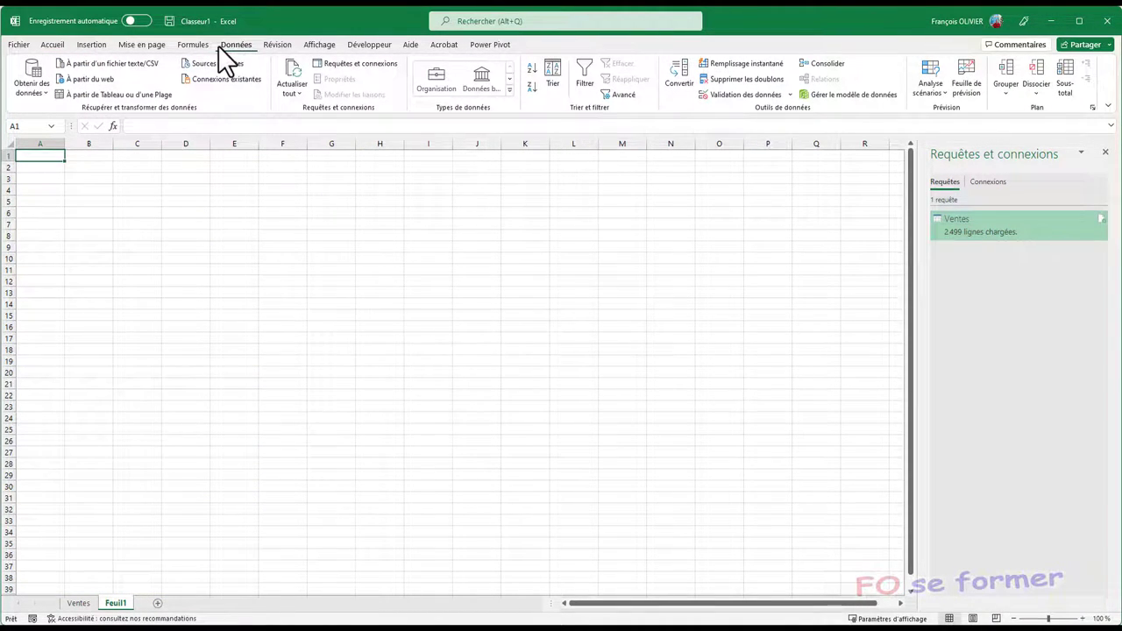
click(45, 92)
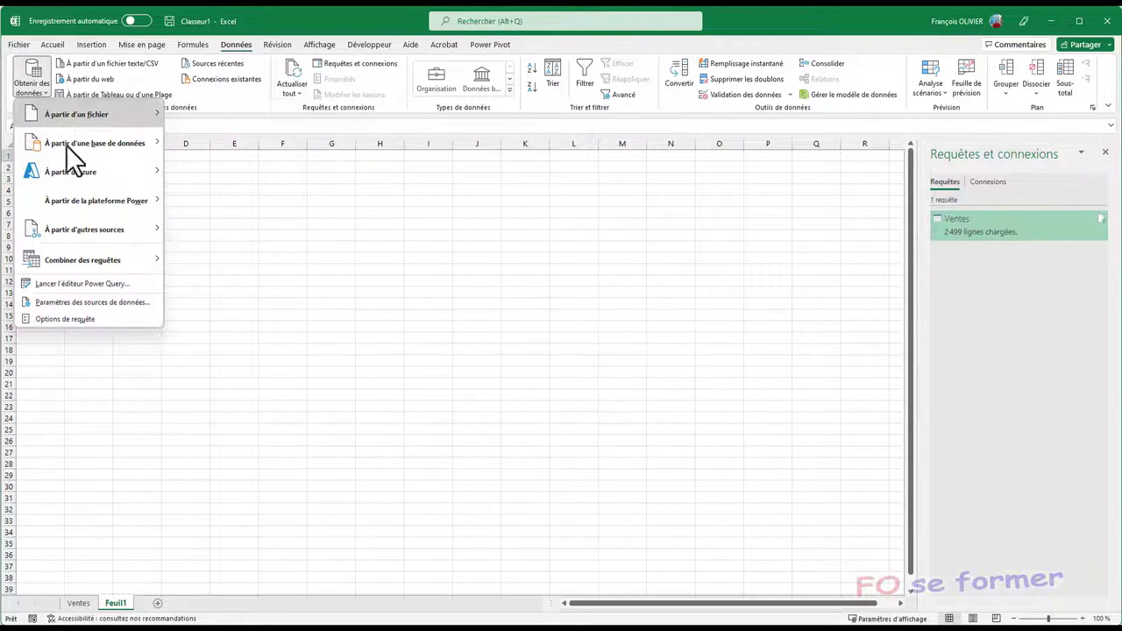
mouse_move(77, 236)
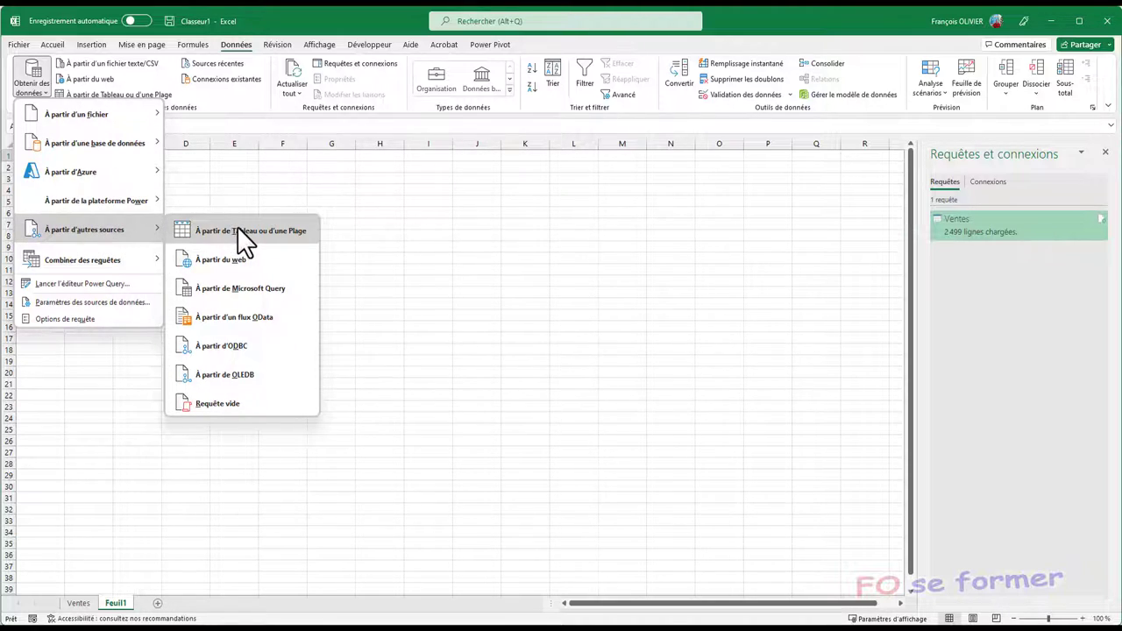
click(232, 259)
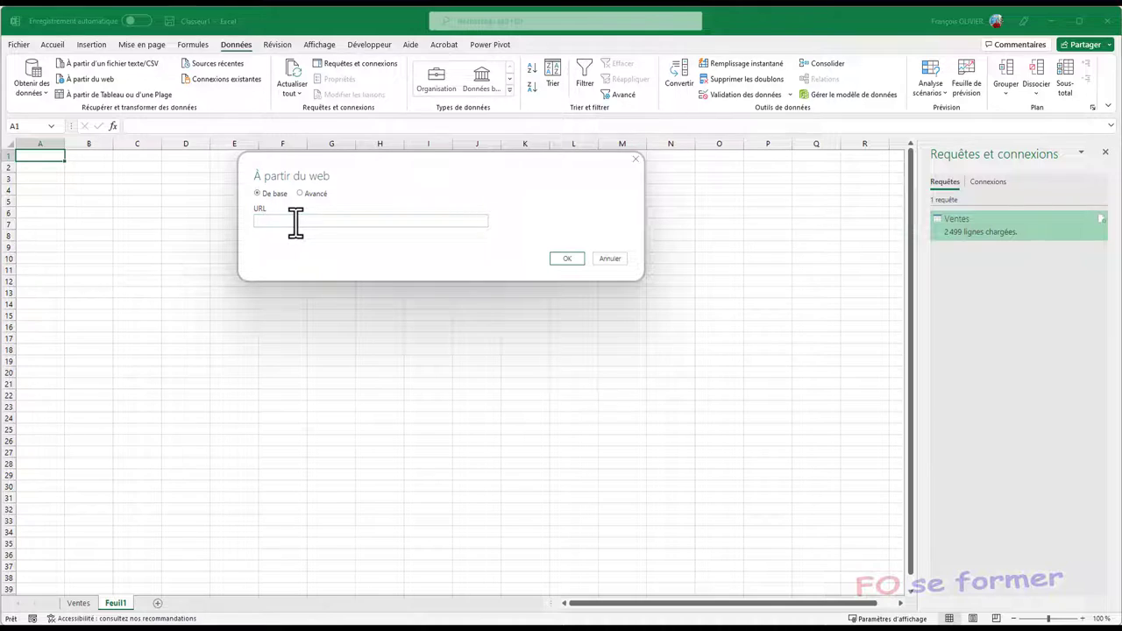
Paste the Wikipedia départements address into the From Web URL box and switch to Avancé mode
key(ctrl+v)
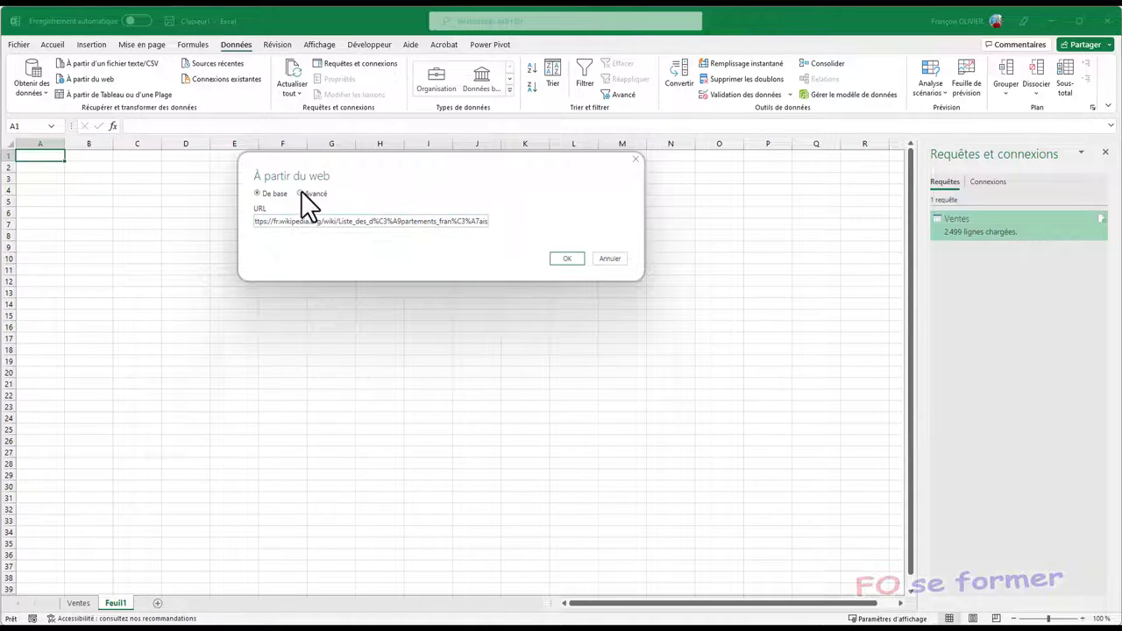
click(301, 193)
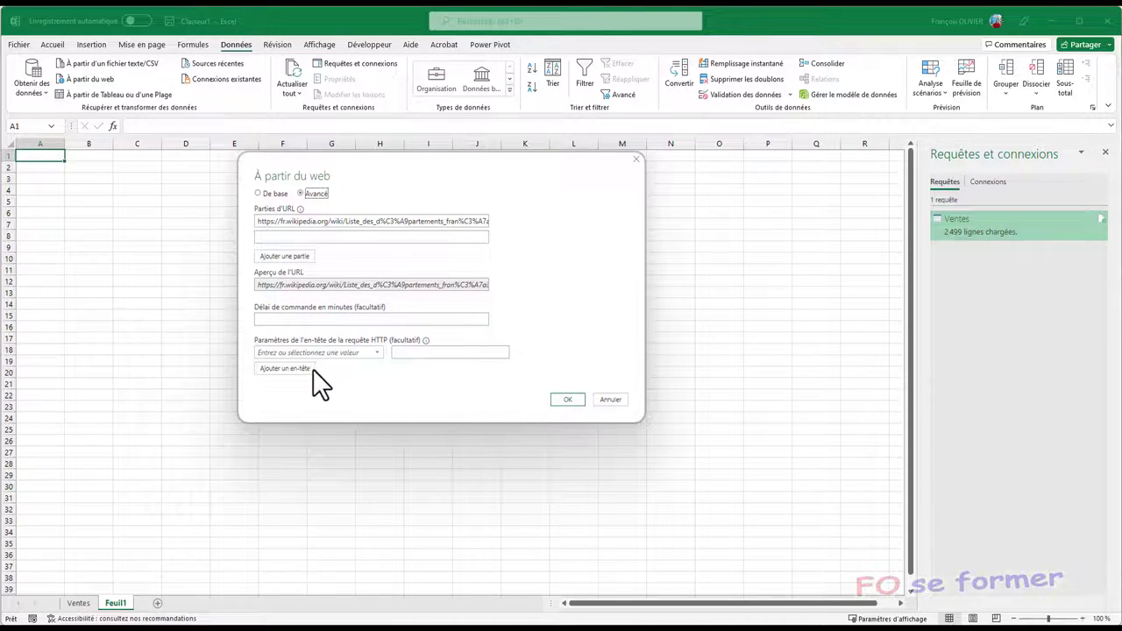
Add a URL part, then delete the extra third and second URL parts
click(293, 256)
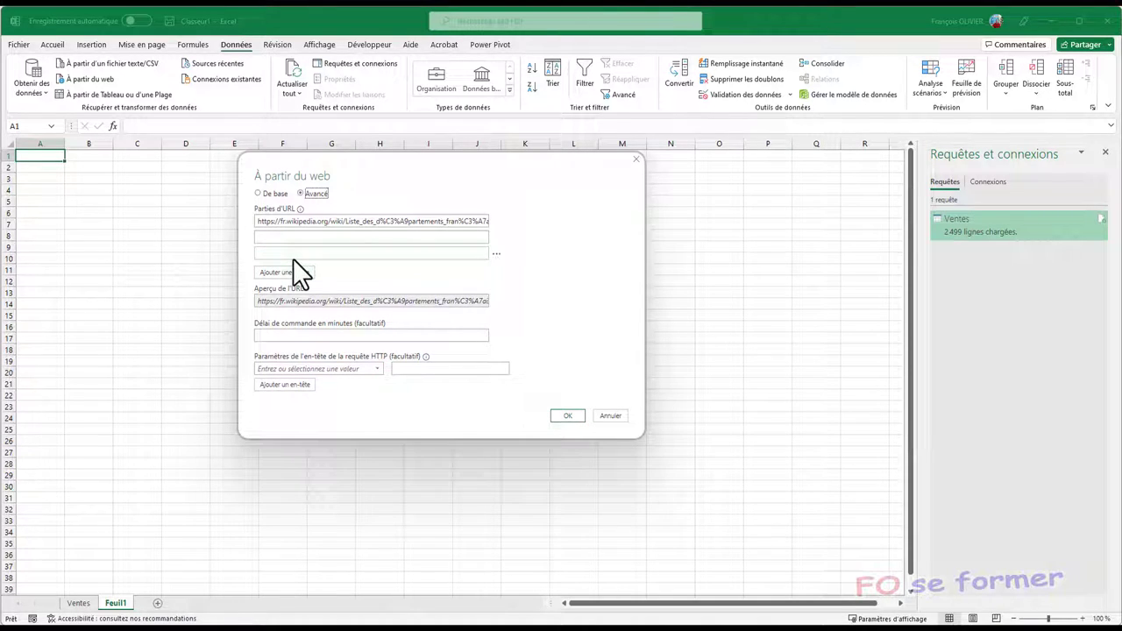
click(496, 254)
click(526, 267)
click(496, 237)
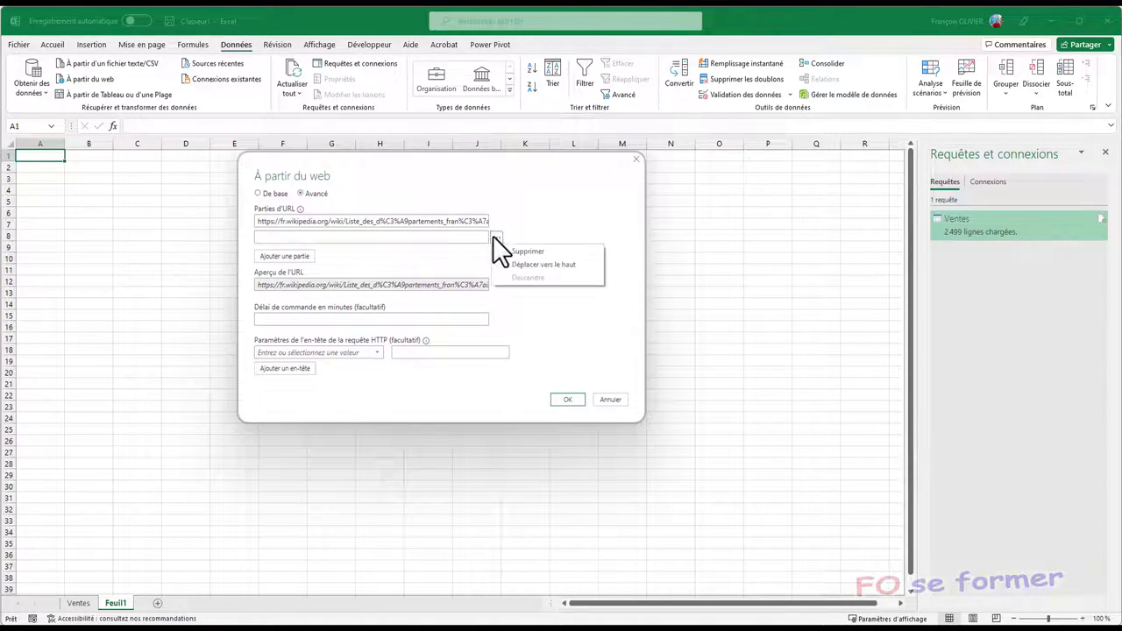
click(513, 251)
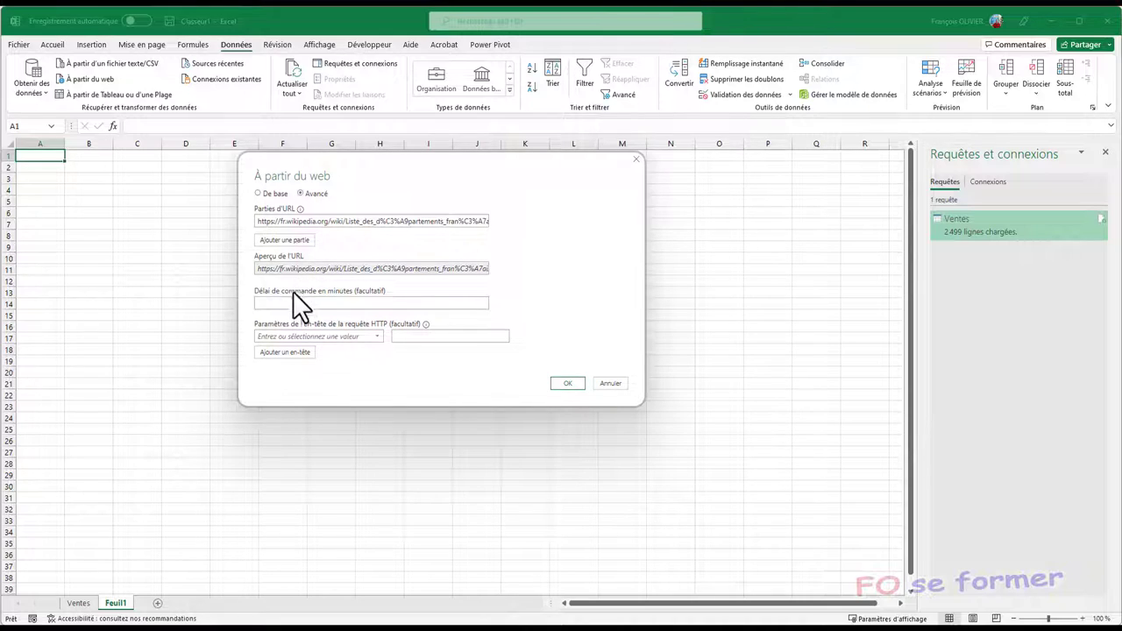
Browse the HTTP header list without choosing one, return to De base, and submit the Wikipedia URL
click(379, 336)
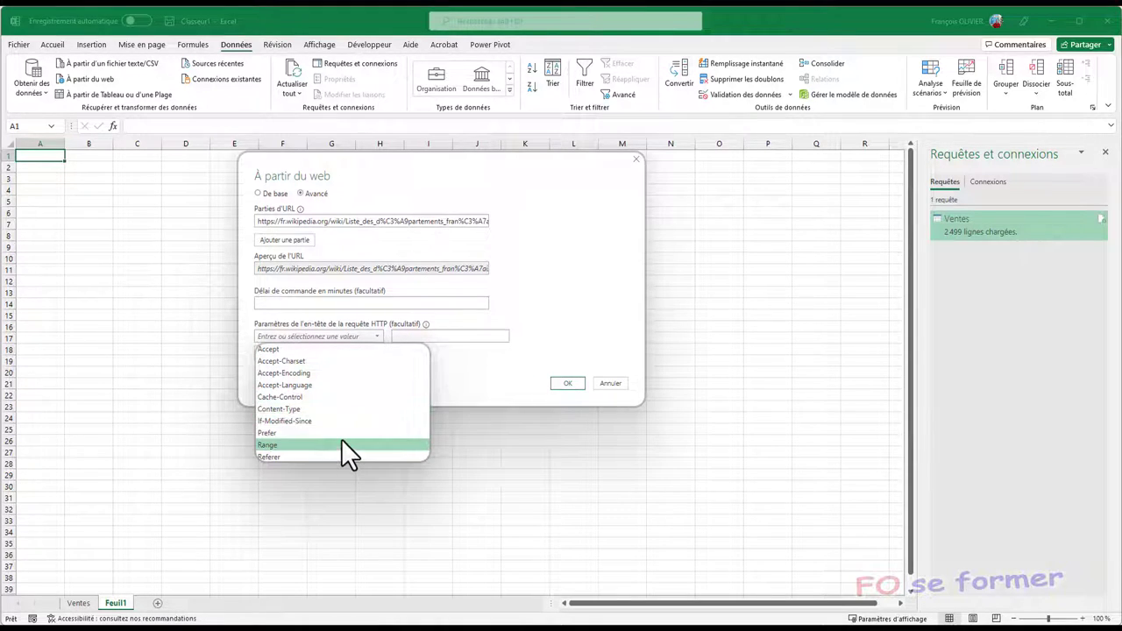
click(485, 379)
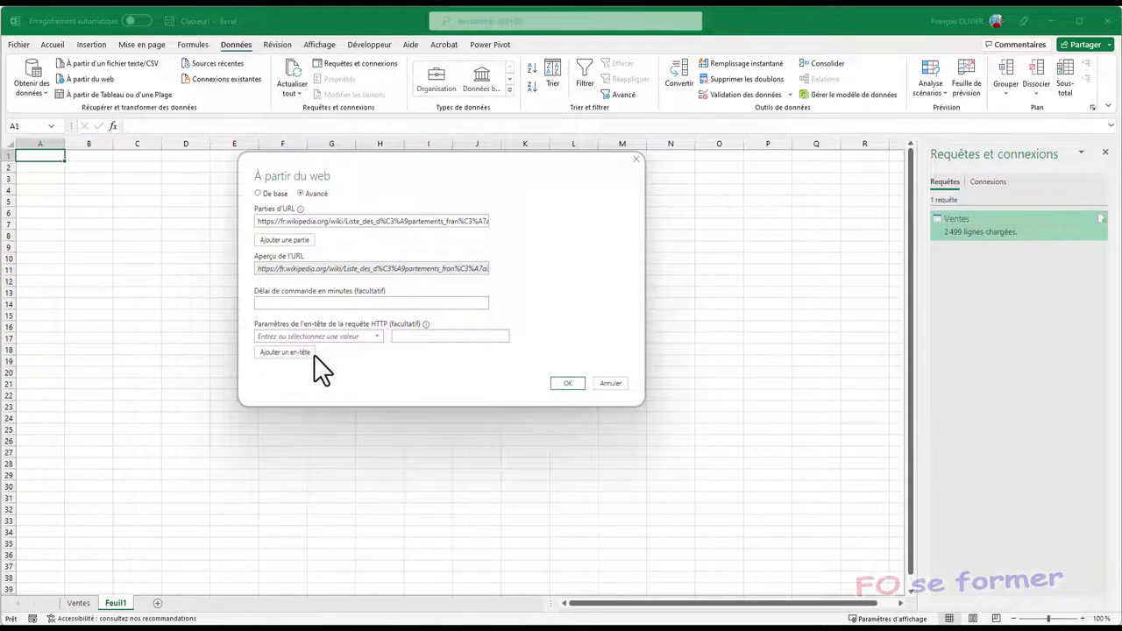
click(275, 193)
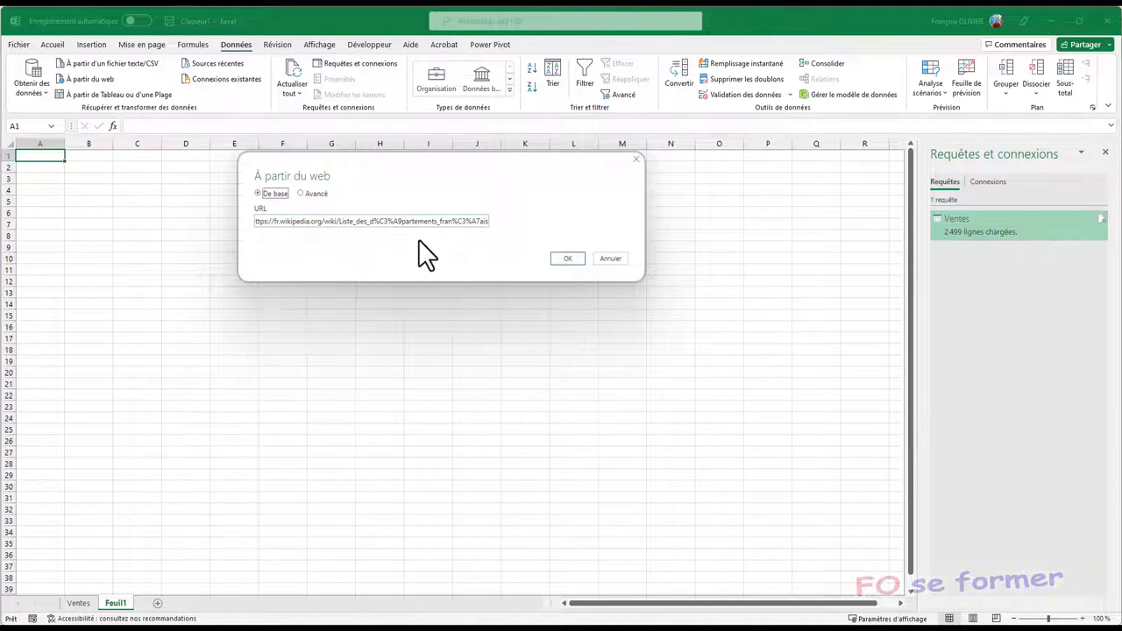
click(567, 258)
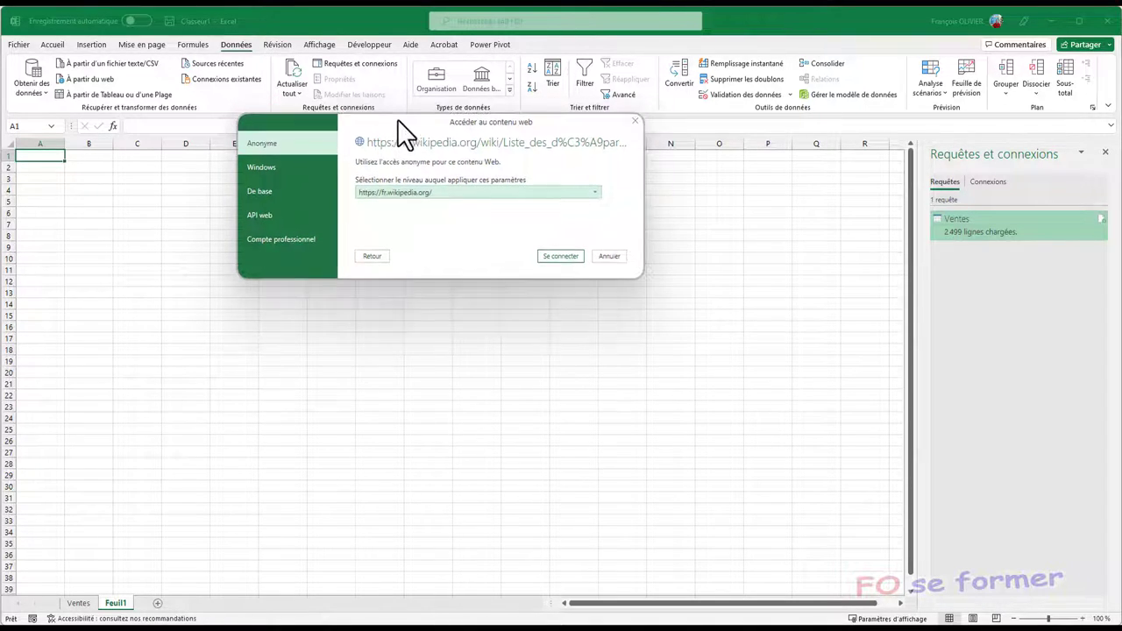
Review the Windows, Basic, Web API and work-account credential options, then connect to fr.wikipedia.org as Anonyme
drag(397, 120, 395, 169)
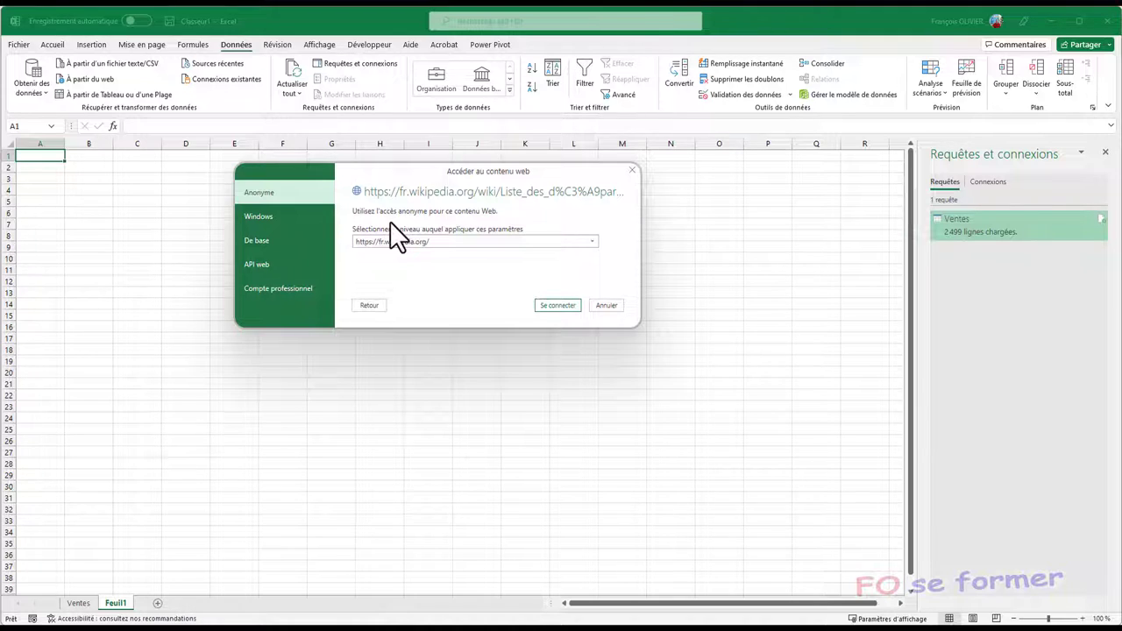
click(259, 219)
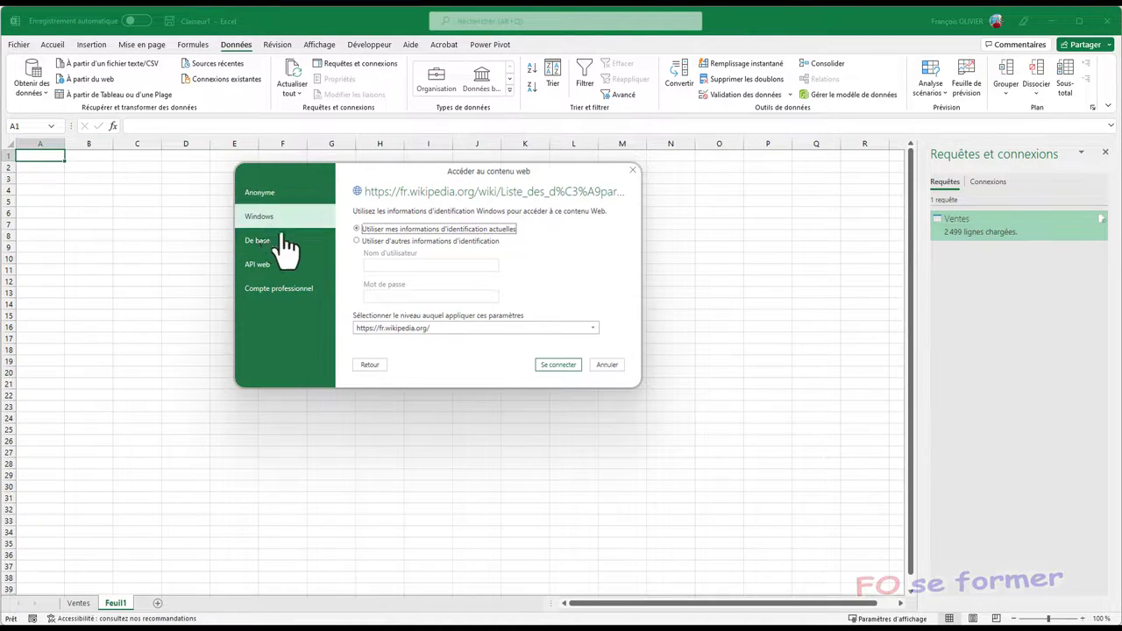
click(482, 242)
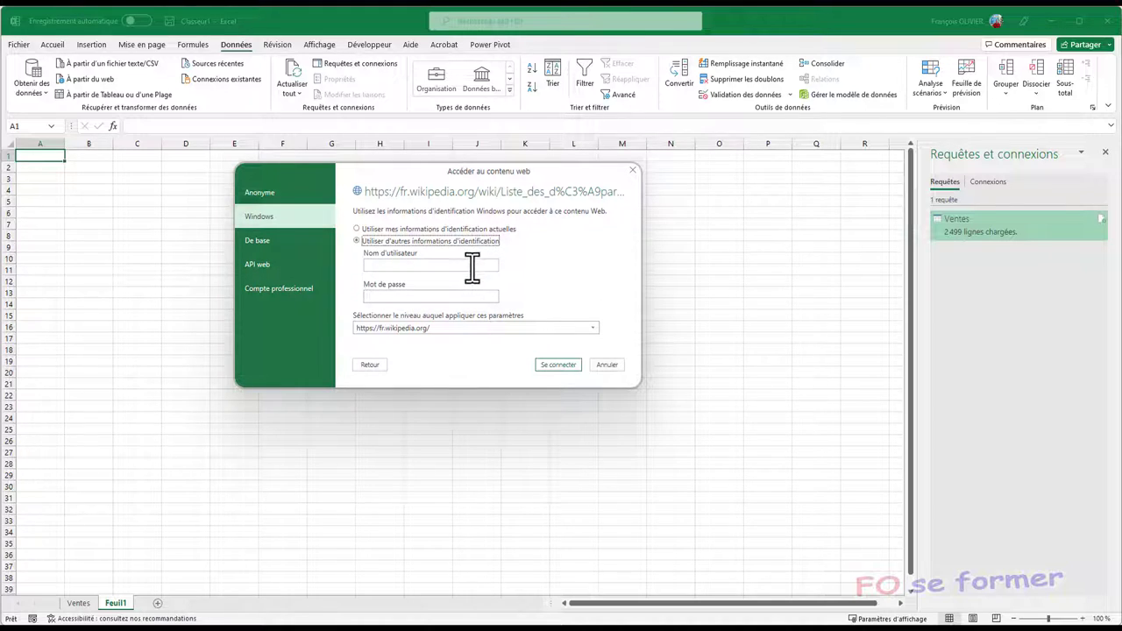
click(462, 296)
click(296, 248)
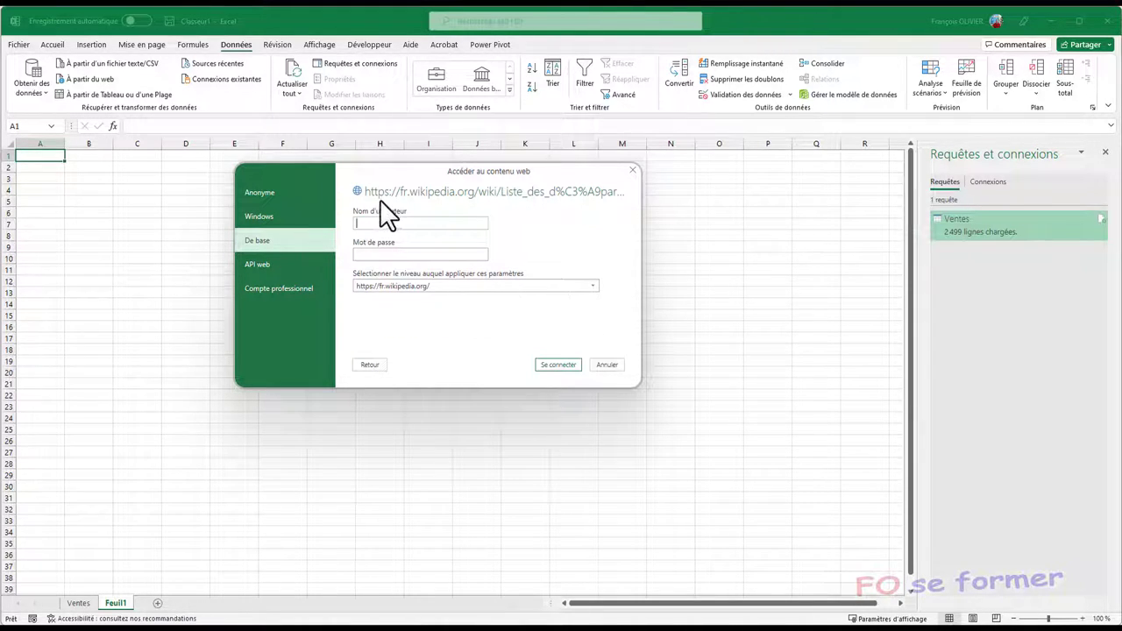
click(258, 266)
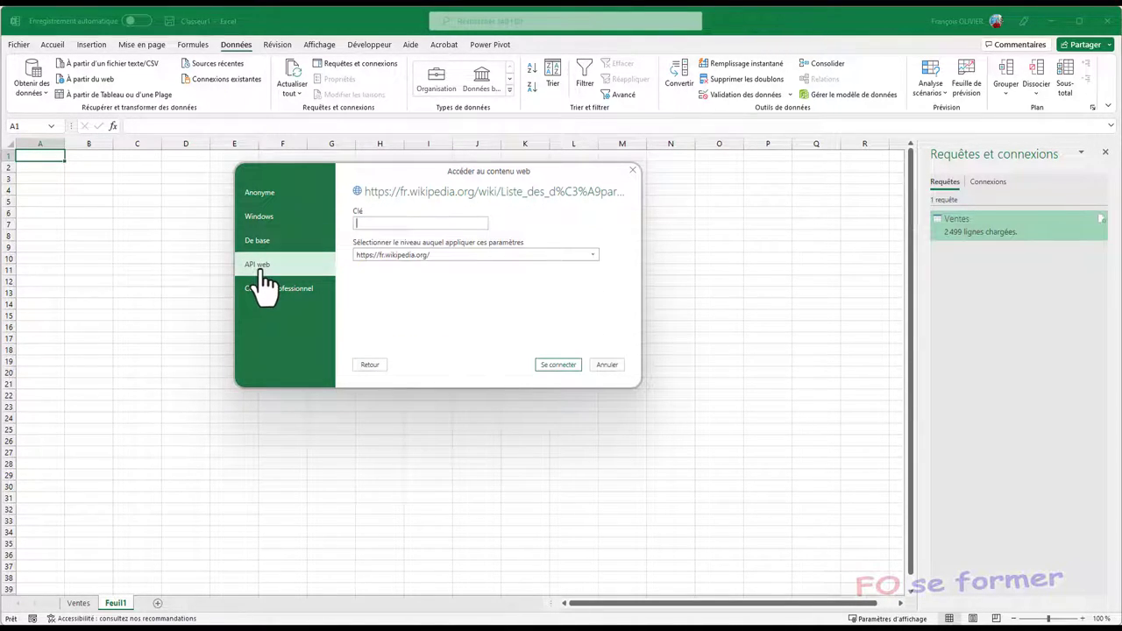
click(287, 290)
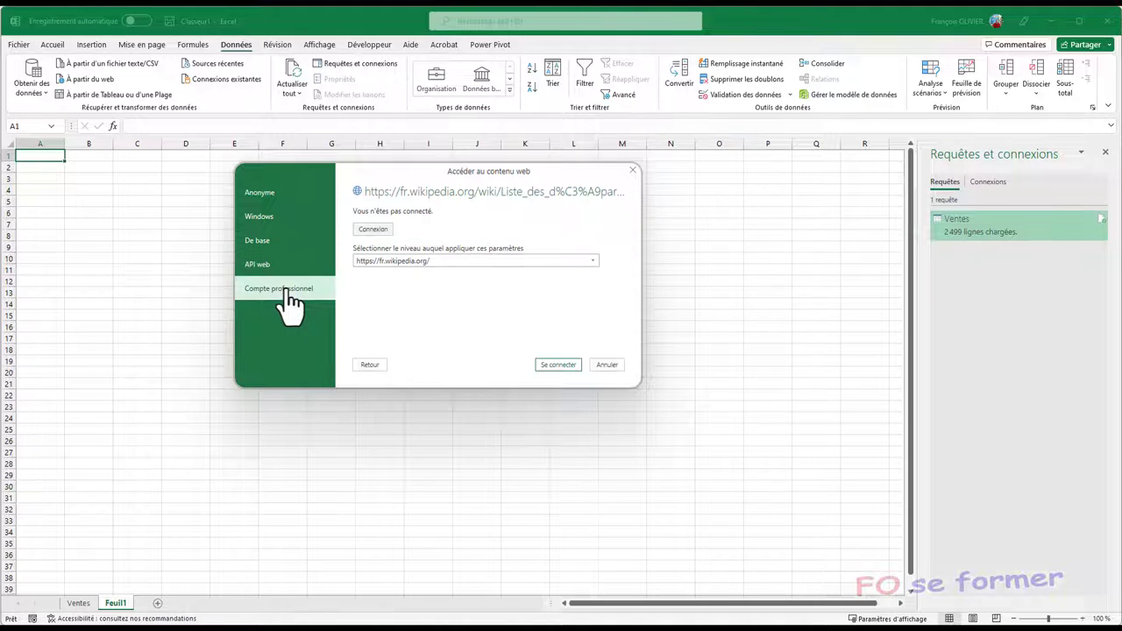
click(283, 196)
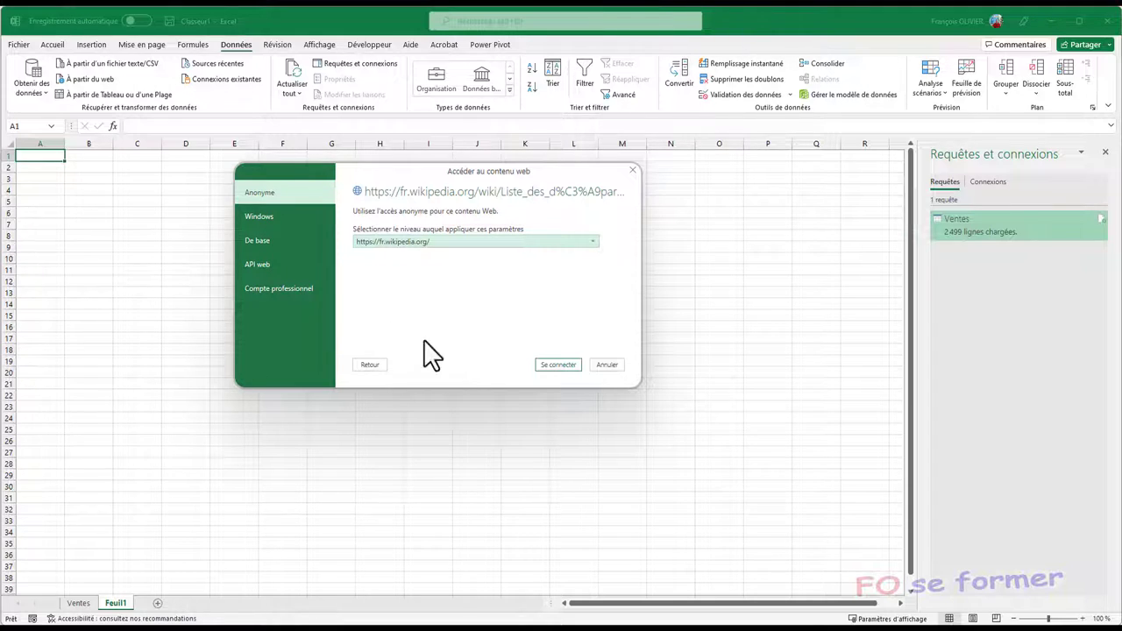
click(552, 367)
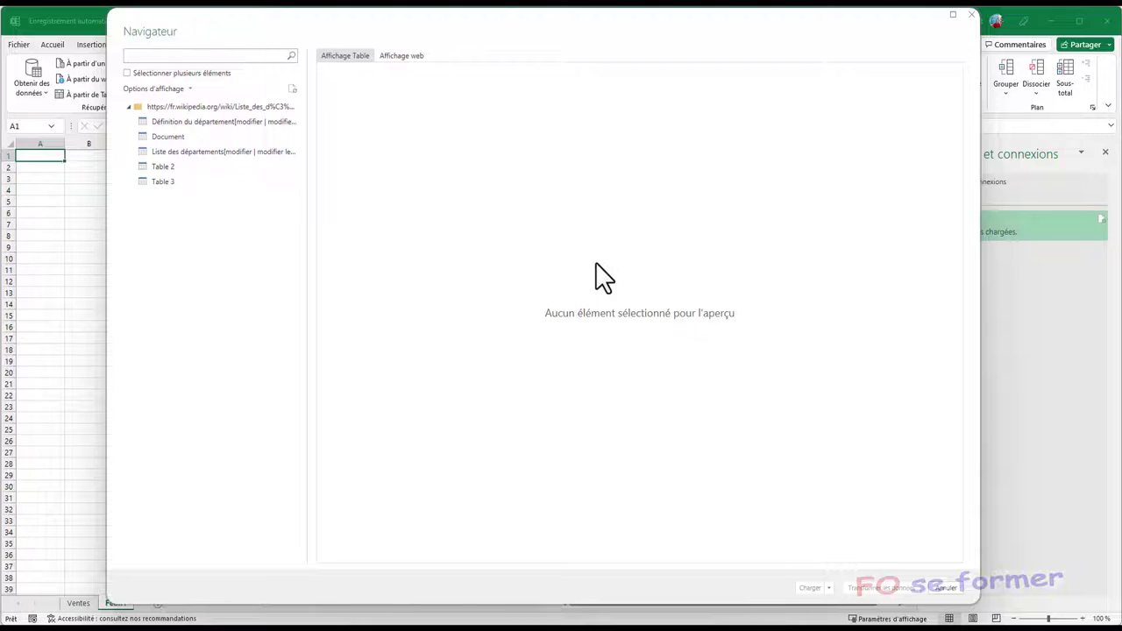
Preview Définition du département, Document, Table 2 and Table 3, ending on Liste des départements
click(225, 122)
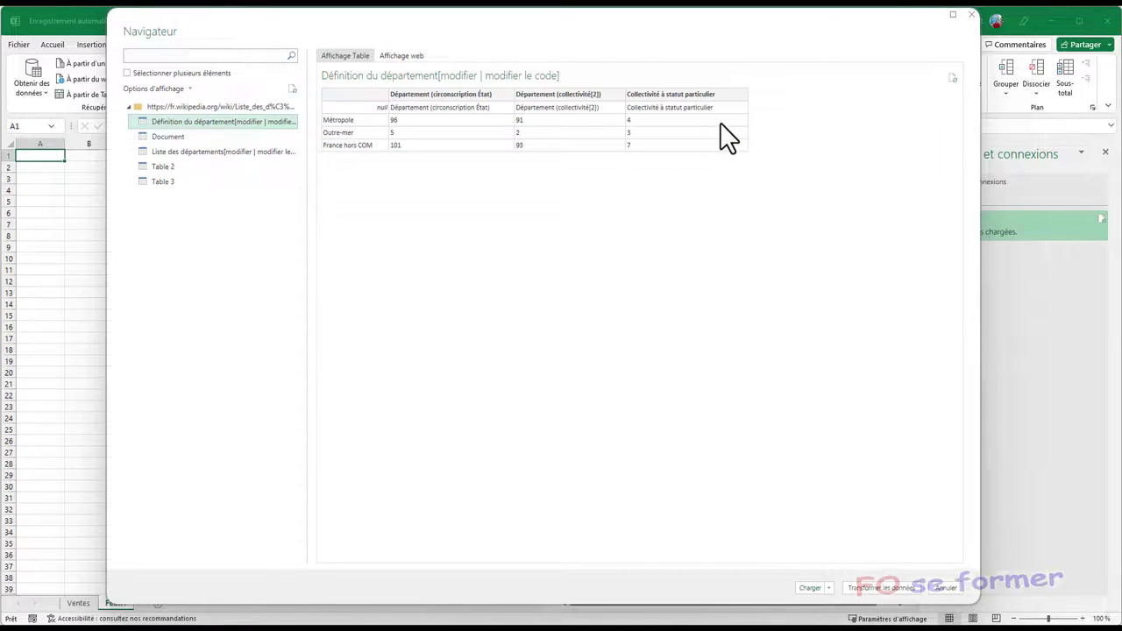
click(272, 136)
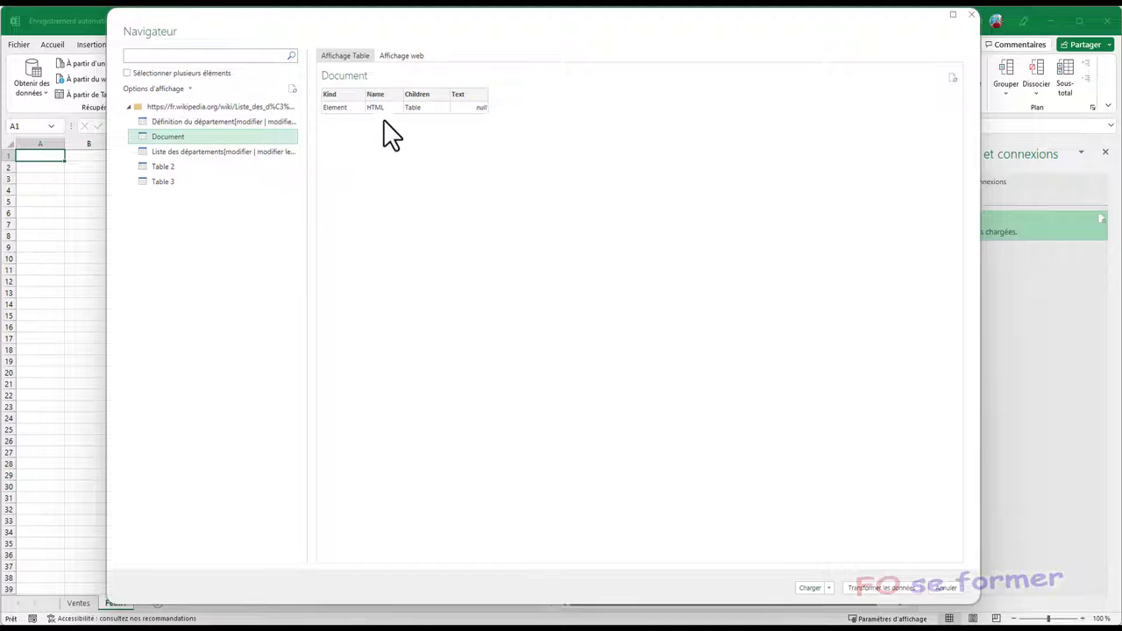
click(223, 151)
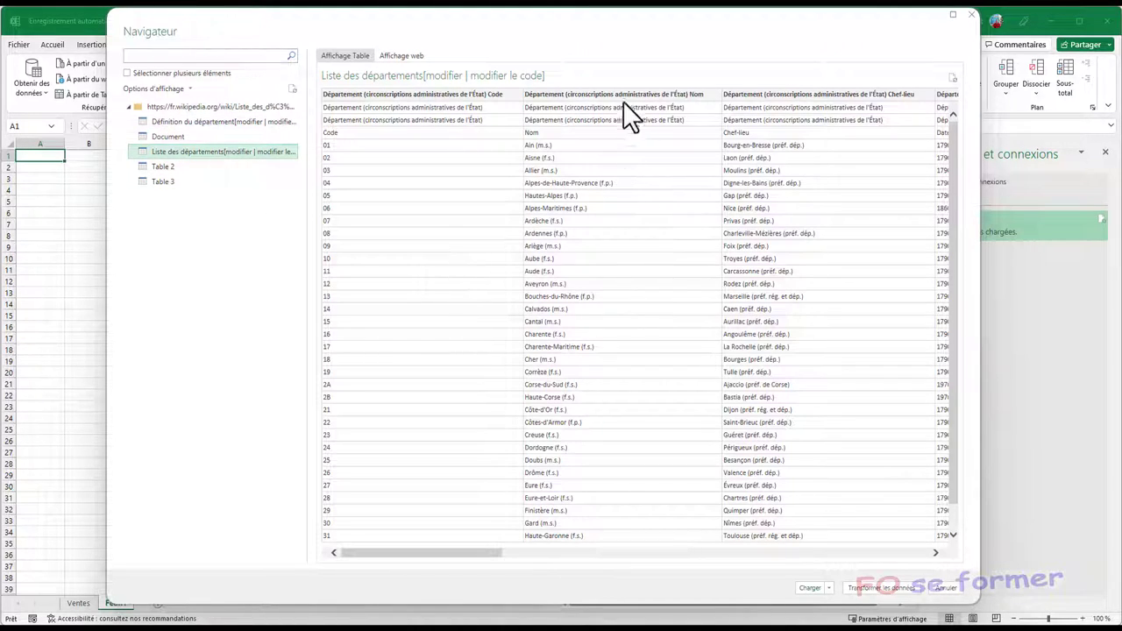
click(249, 181)
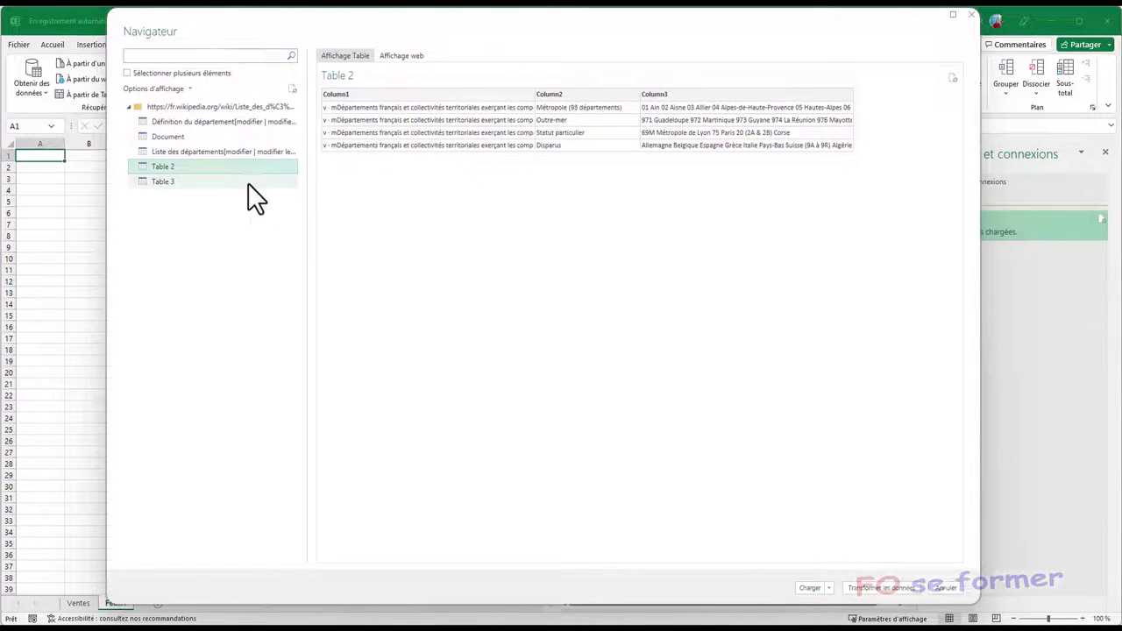
click(240, 184)
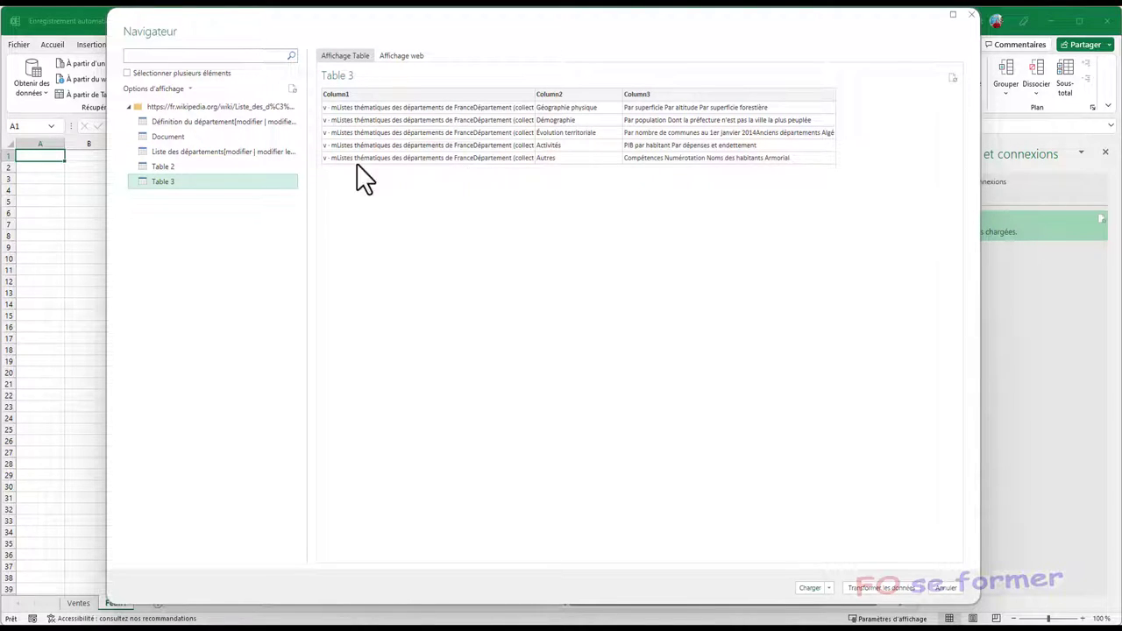
click(222, 154)
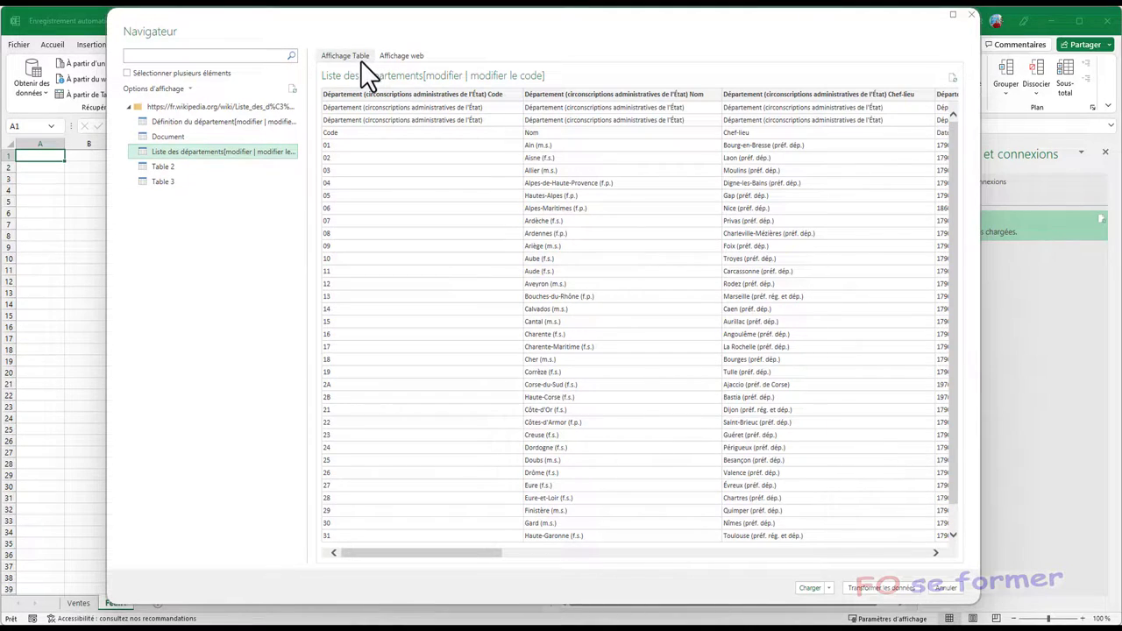
Scroll through the départements table in the Affichage web rendering of the Wikipedia page
click(399, 58)
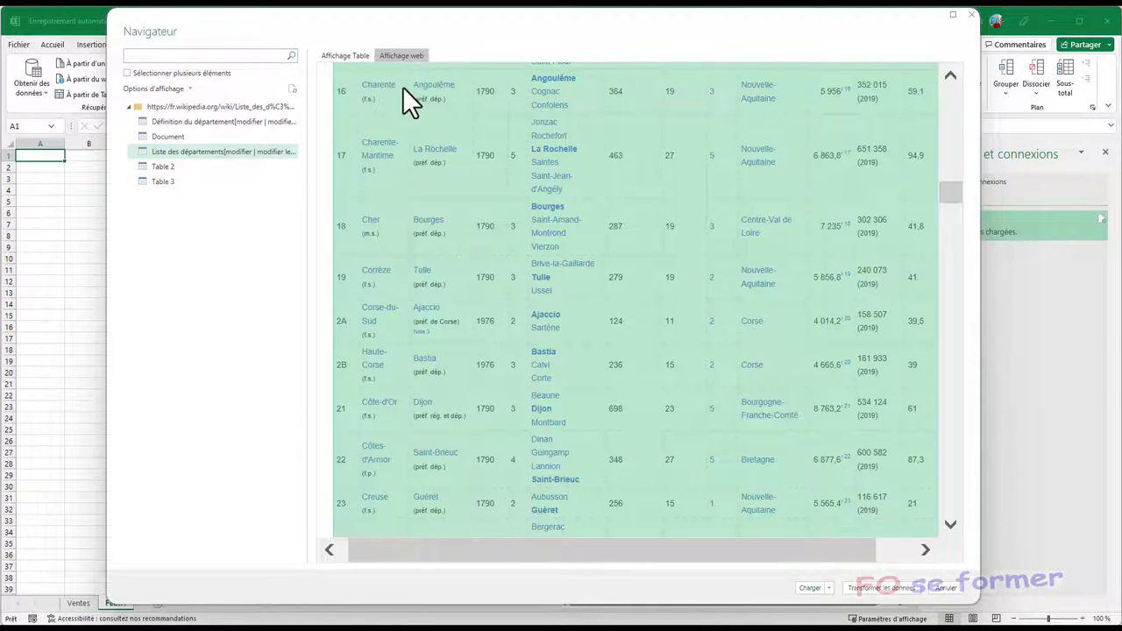
scroll(456, 158, up, 3)
scroll(455, 157, up, 3)
scroll(456, 158, up, 5)
scroll(455, 158, up, 5)
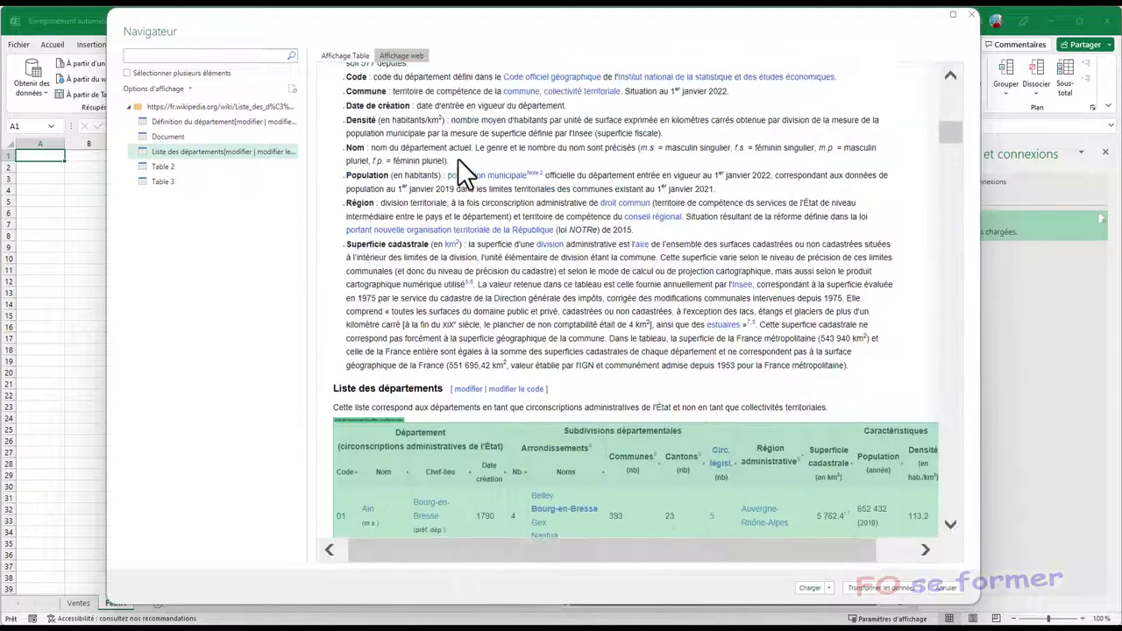
scroll(457, 158, up, 5)
scroll(459, 158, up, 5)
scroll(459, 158, up, 5)
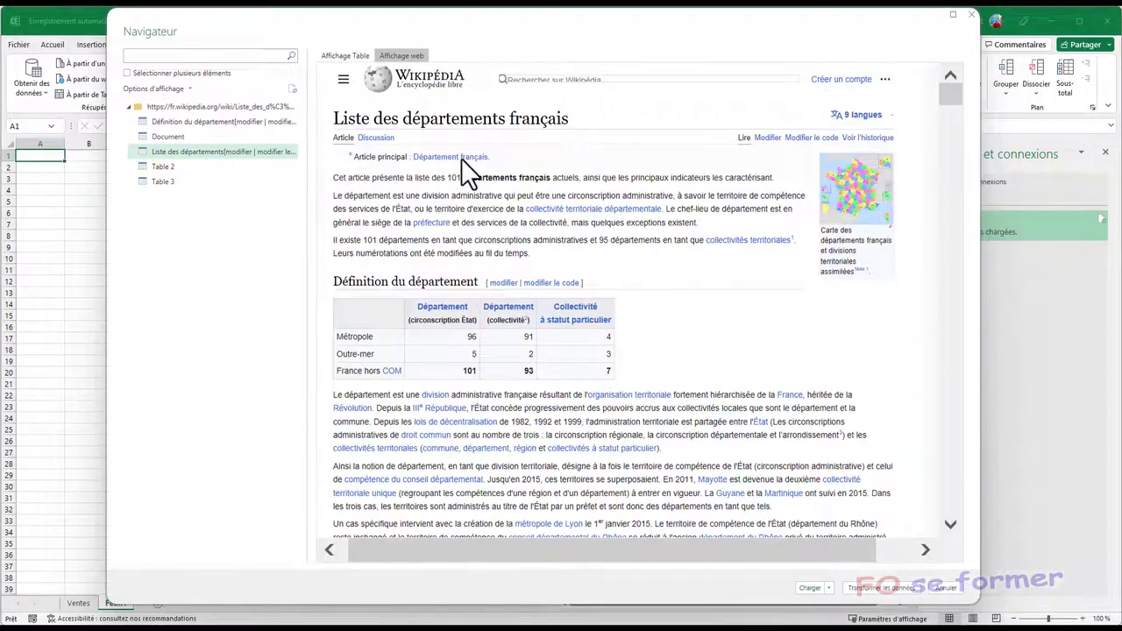
scroll(471, 171, down, 5)
scroll(470, 171, down, 5)
scroll(471, 171, down, 5)
scroll(471, 171, down, 5)
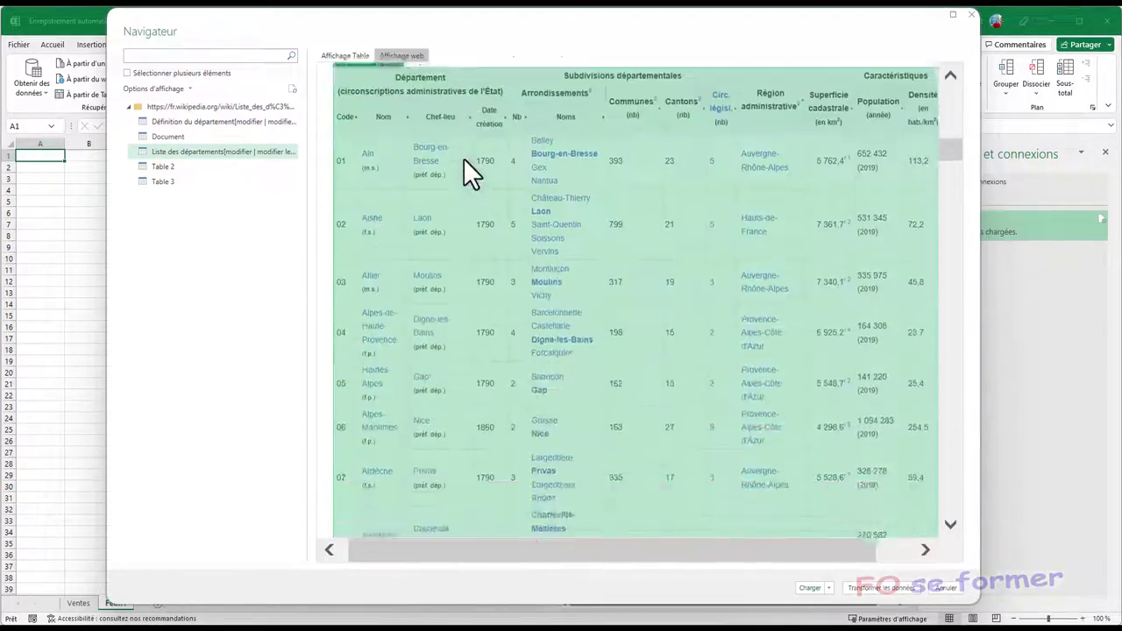
scroll(464, 162, down, 3)
scroll(466, 162, down, 3)
scroll(466, 162, down, 3)
scroll(469, 162, down, 3)
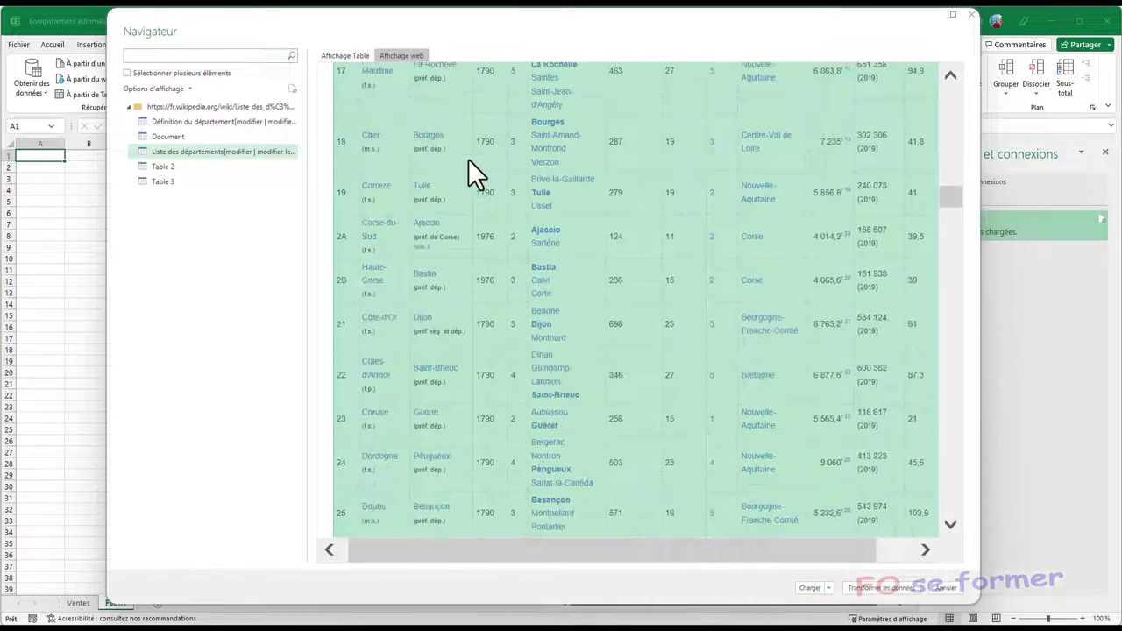
scroll(468, 160, down, 5)
scroll(468, 160, down, 5)
scroll(468, 160, down, 5)
scroll(468, 161, down, 5)
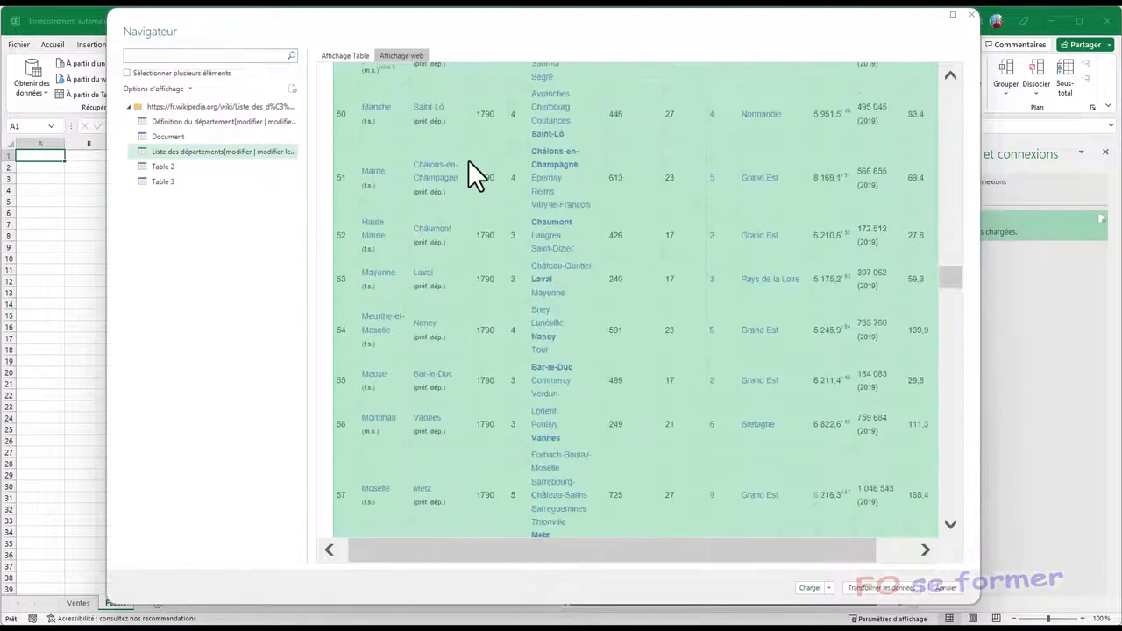
scroll(468, 161, down, 5)
scroll(466, 153, down, 5)
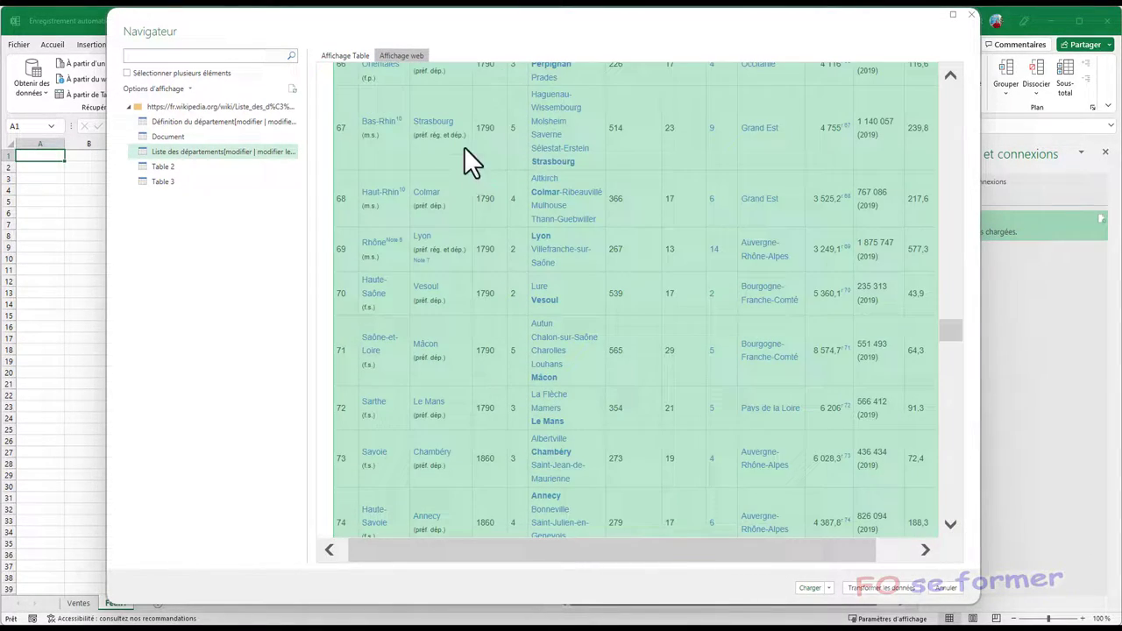
Select Table 2 and preview it in Affichage Table, showing the Métropole, Outre-mer and Disparus groups
click(184, 169)
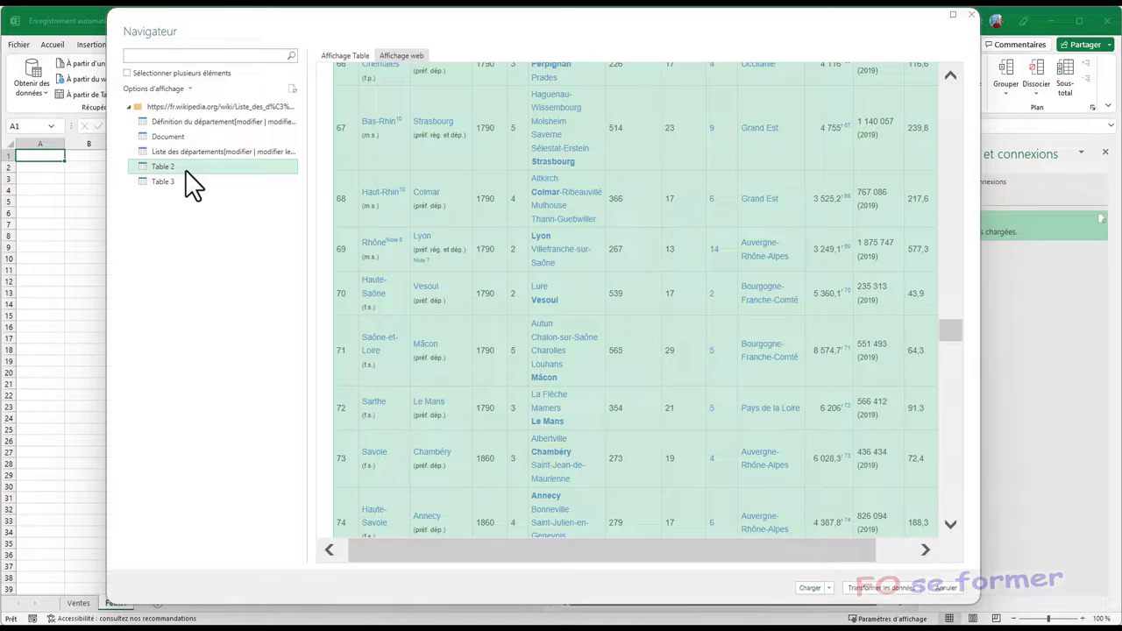
click(347, 58)
click(392, 56)
scroll(650, 368, down, 5)
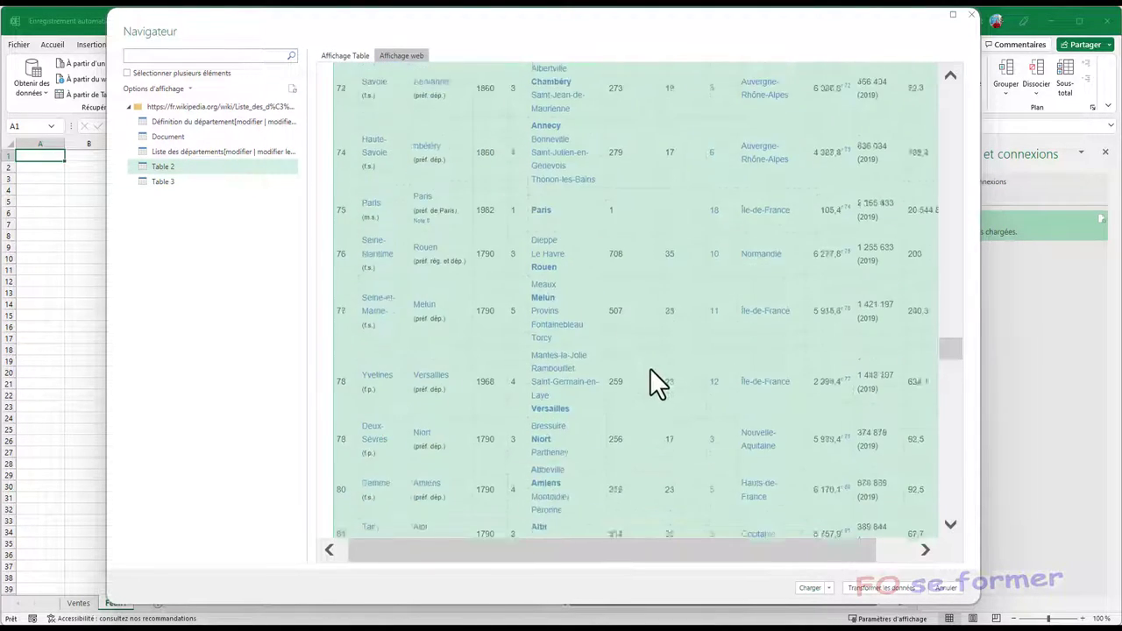
scroll(649, 368, down, 7)
scroll(653, 367, down, 20)
scroll(658, 372, up, 1)
scroll(666, 381, up, 4)
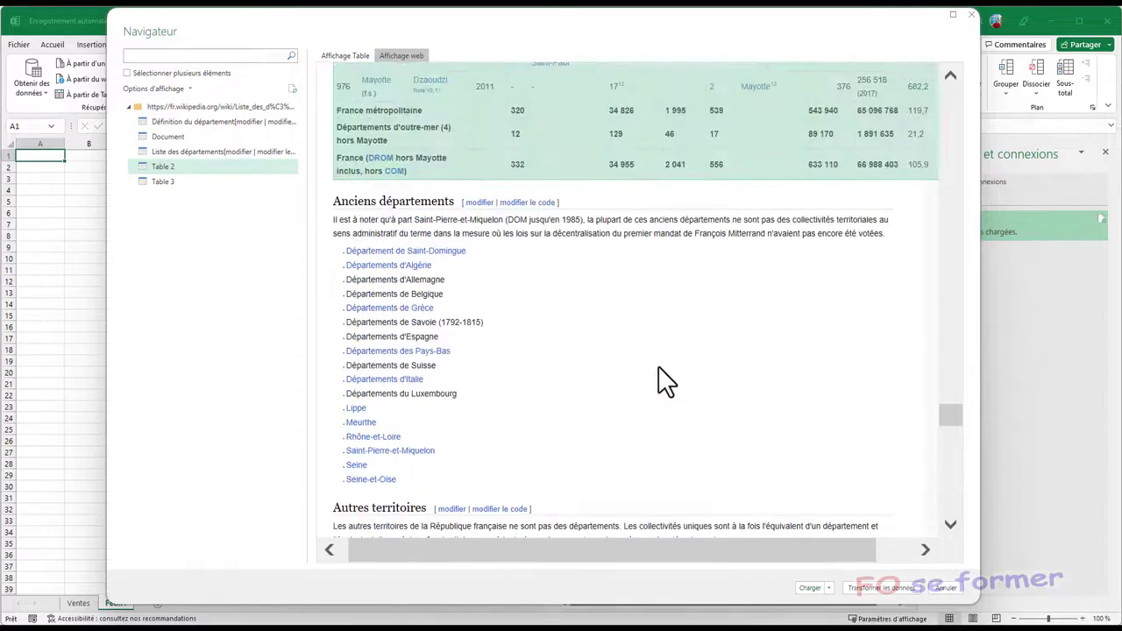
scroll(660, 367, down, 4)
scroll(659, 368, down, 4)
scroll(659, 367, down, 4)
scroll(659, 368, down, 4)
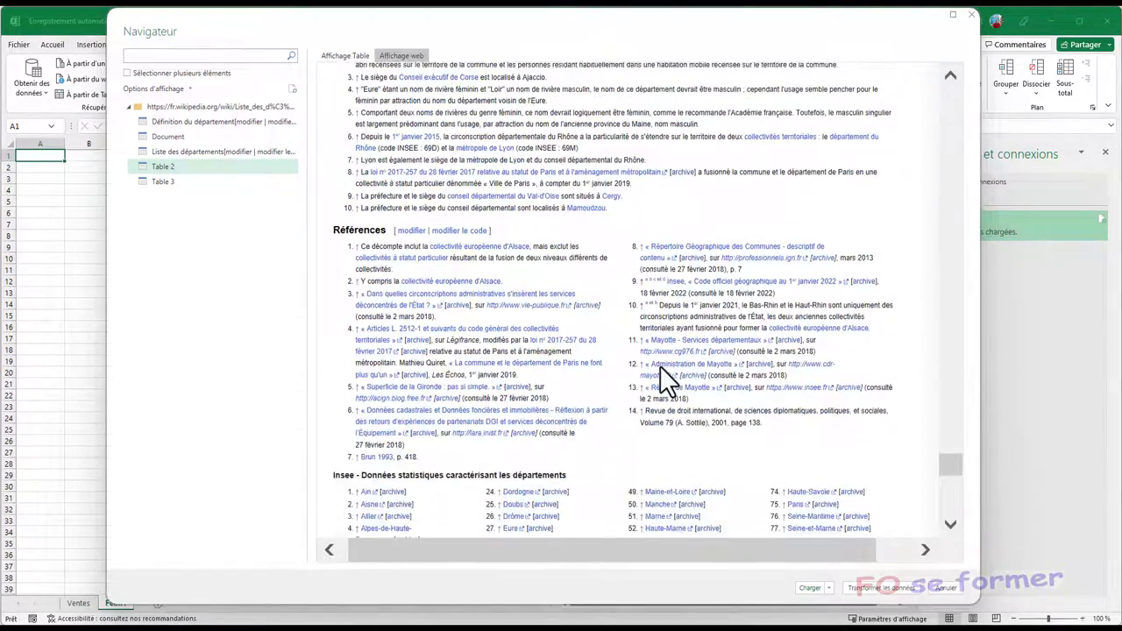
scroll(659, 365, down, 4)
scroll(659, 365, down, 5)
scroll(660, 366, down, 2)
scroll(662, 368, down, 3)
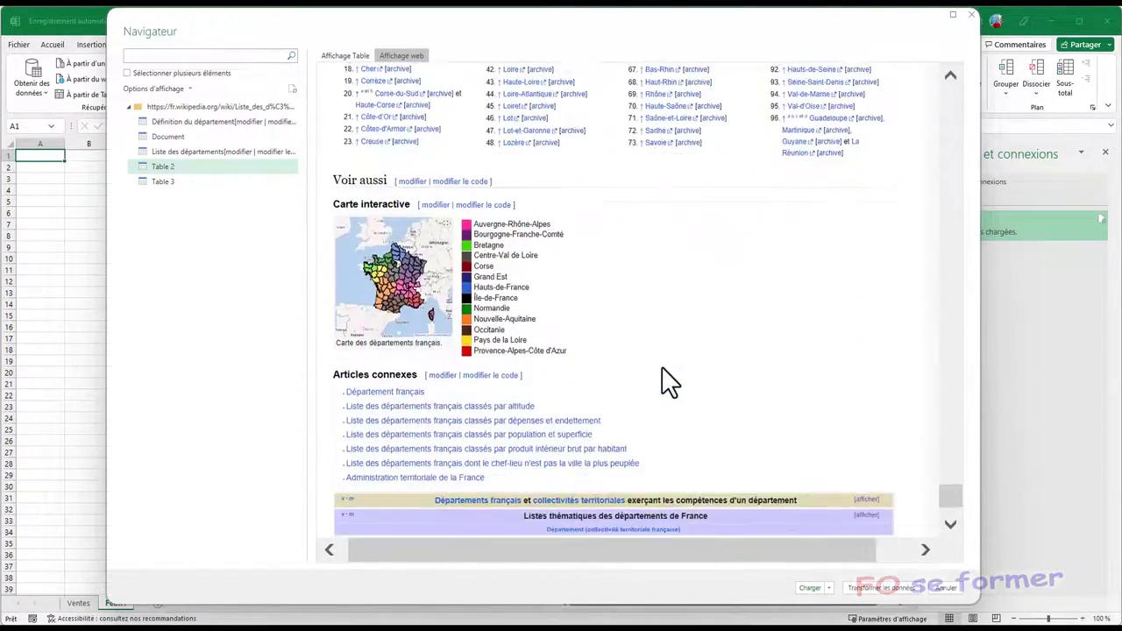
scroll(663, 370, down, 3)
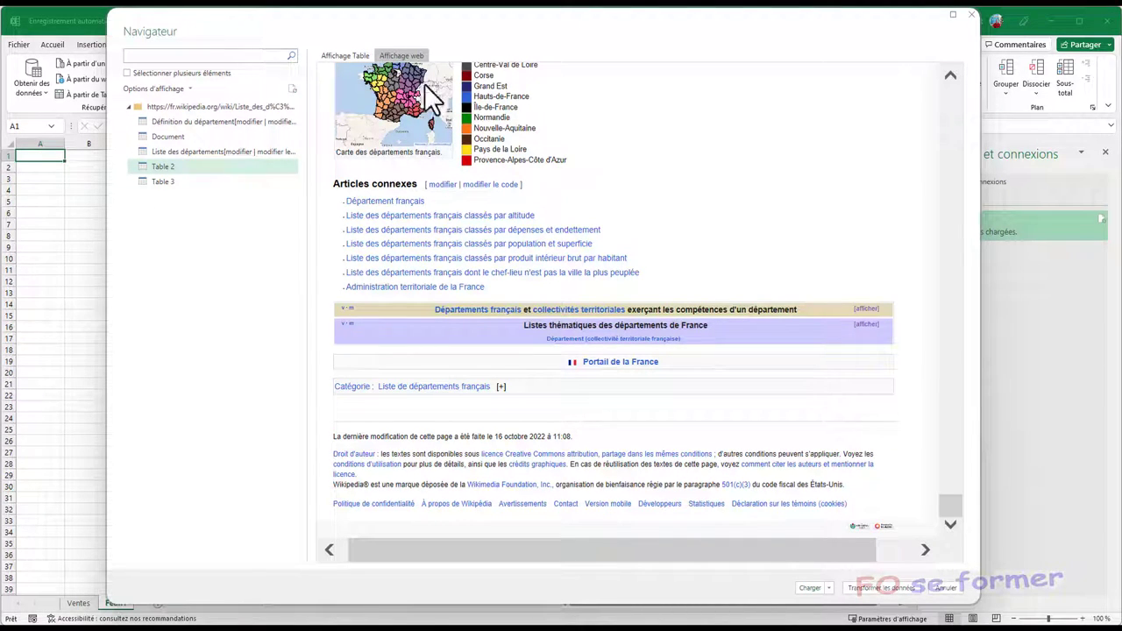
click(331, 58)
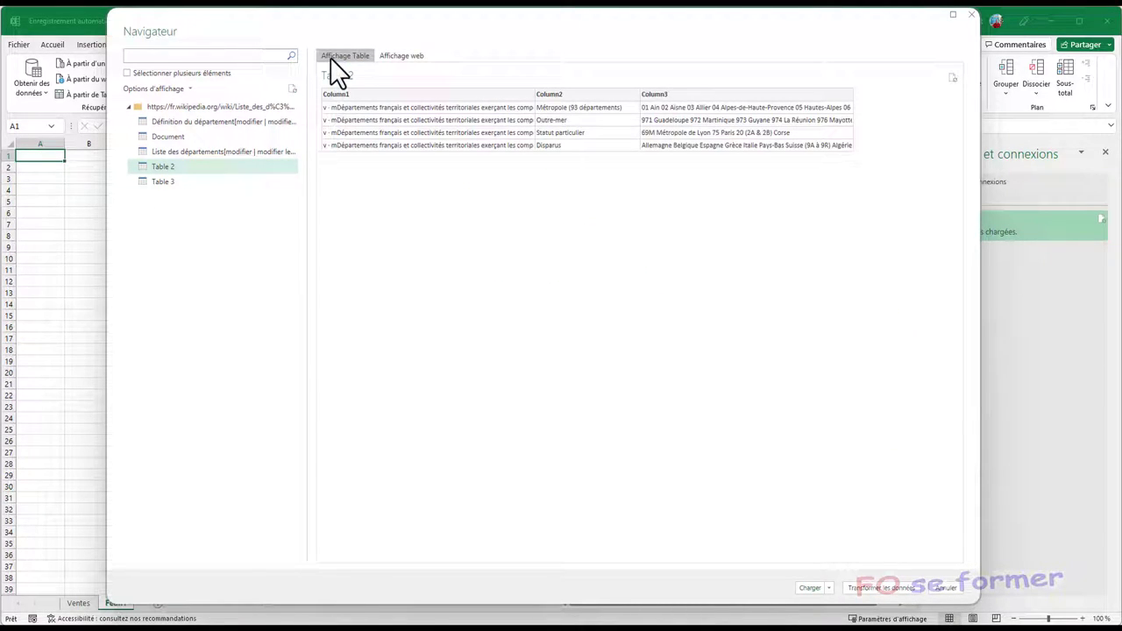
Select Liste des départements and load it into a new sheet, giving 107 rows
click(201, 151)
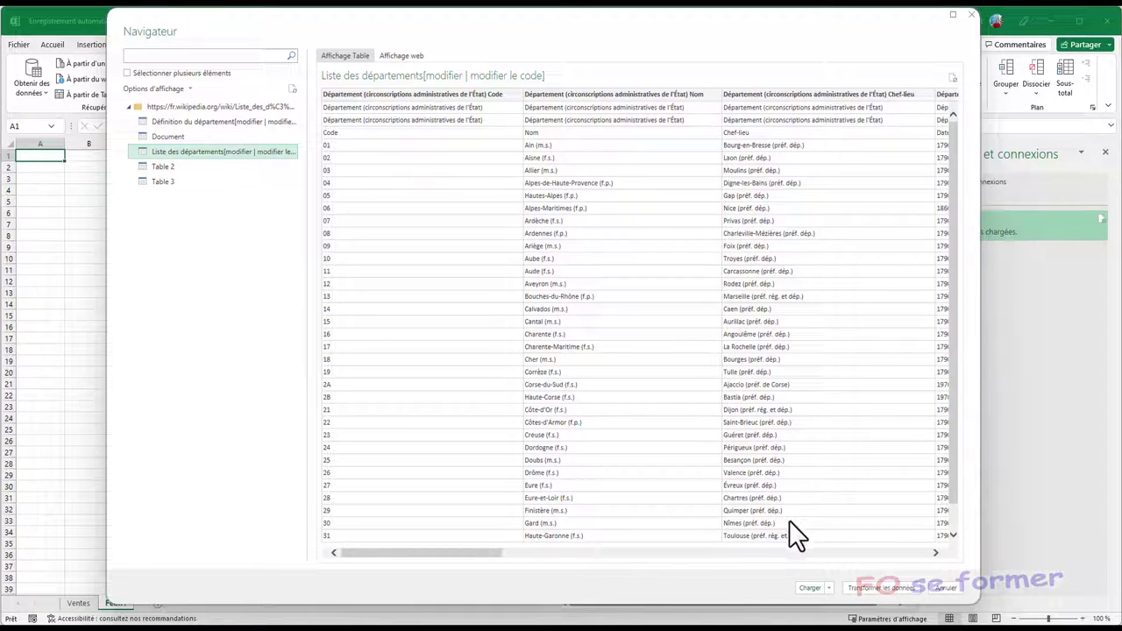
click(808, 589)
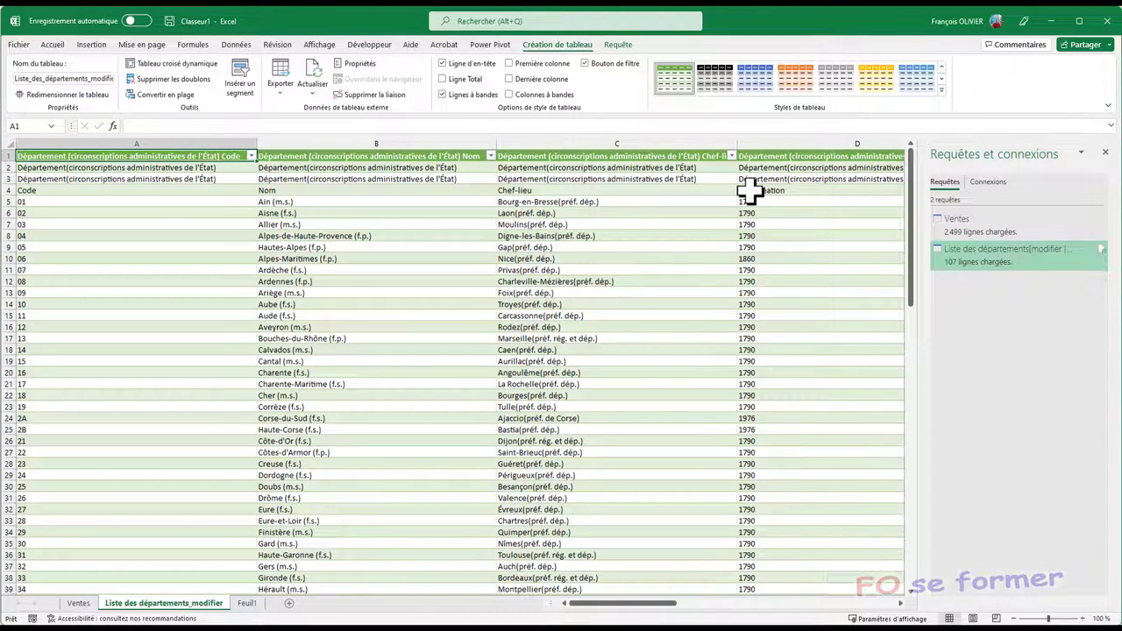
Open the départements query via Requête > Modifier, close the editor, and come back to the Requête tab
click(628, 45)
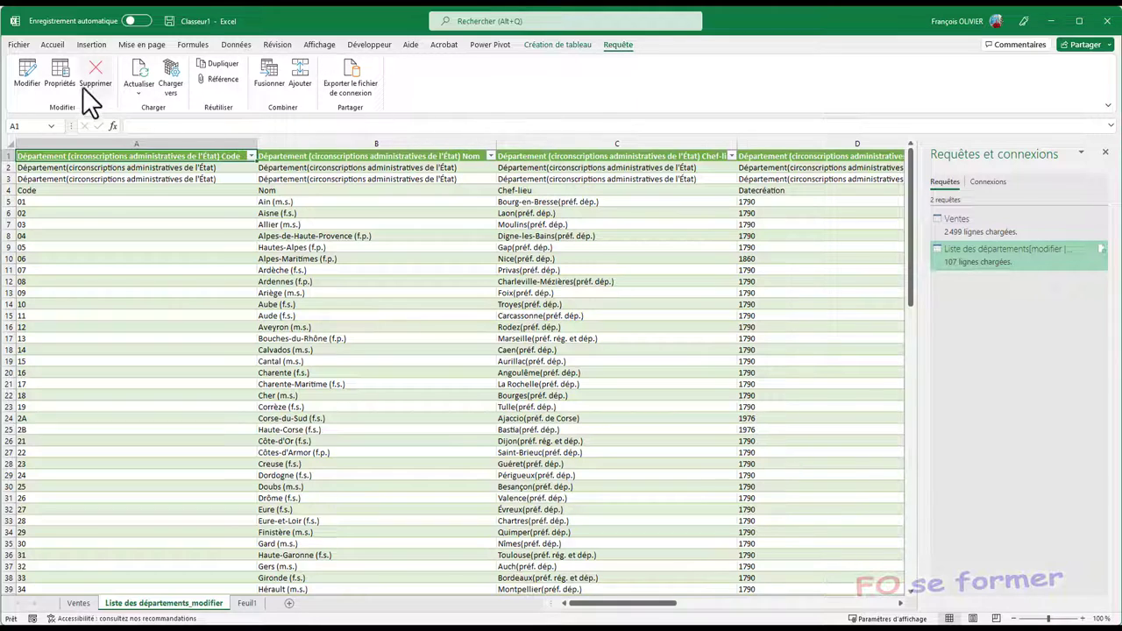
click(27, 83)
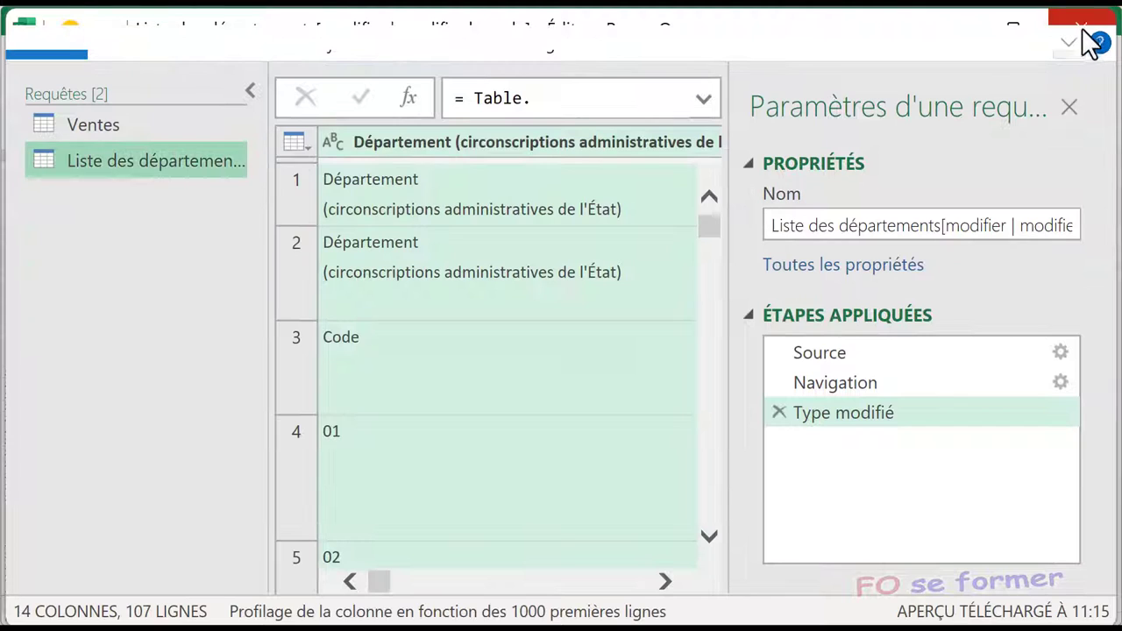
click(1081, 29)
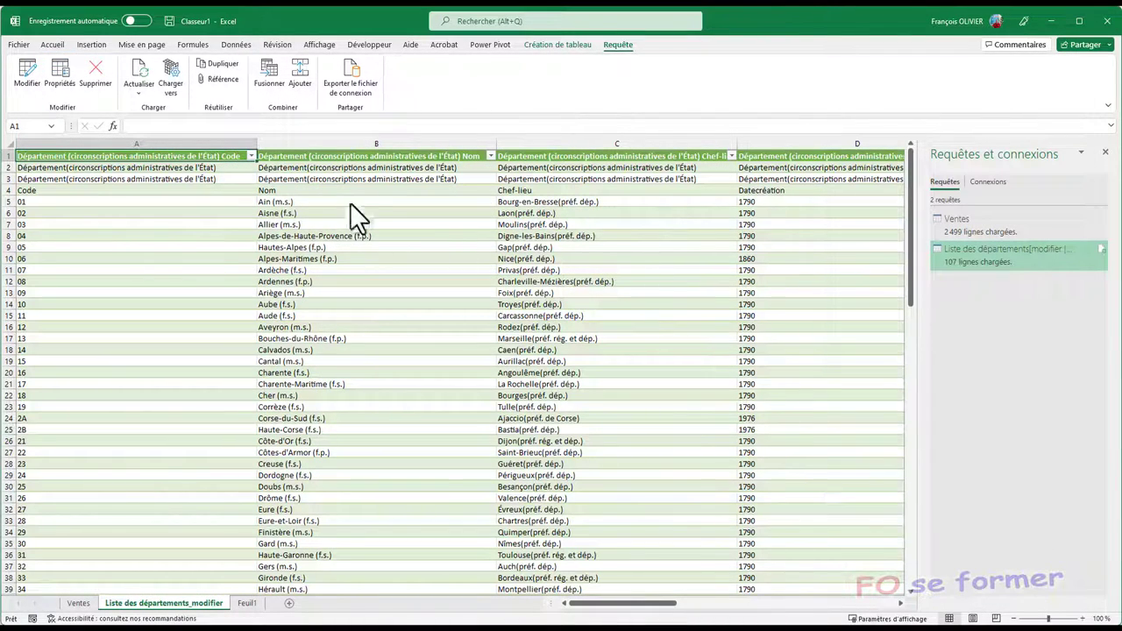
click(563, 47)
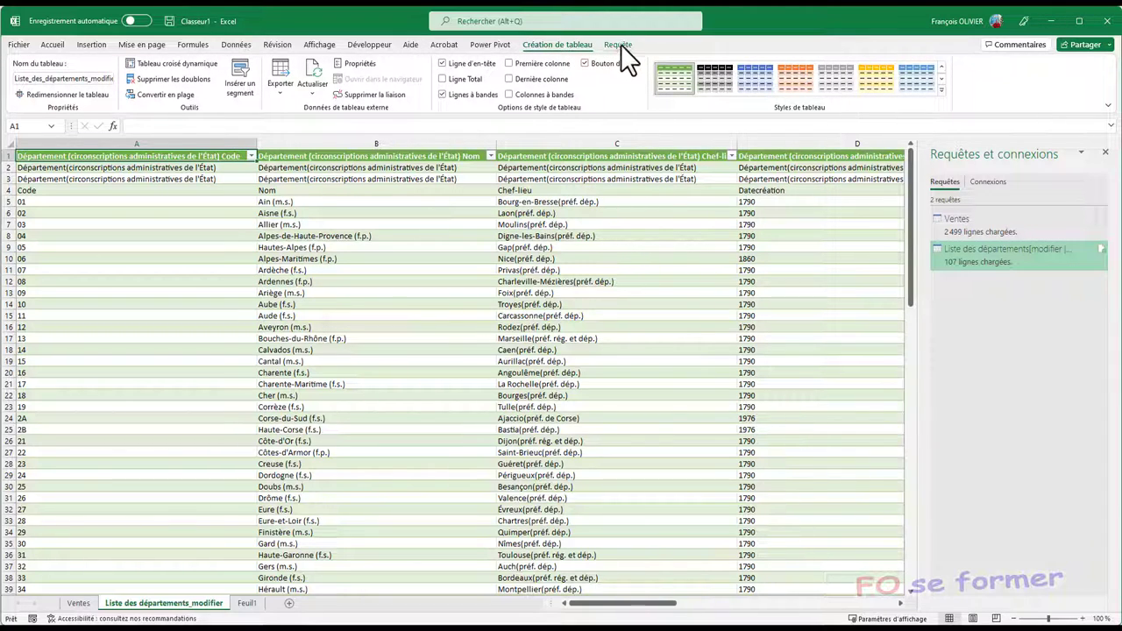
click(619, 45)
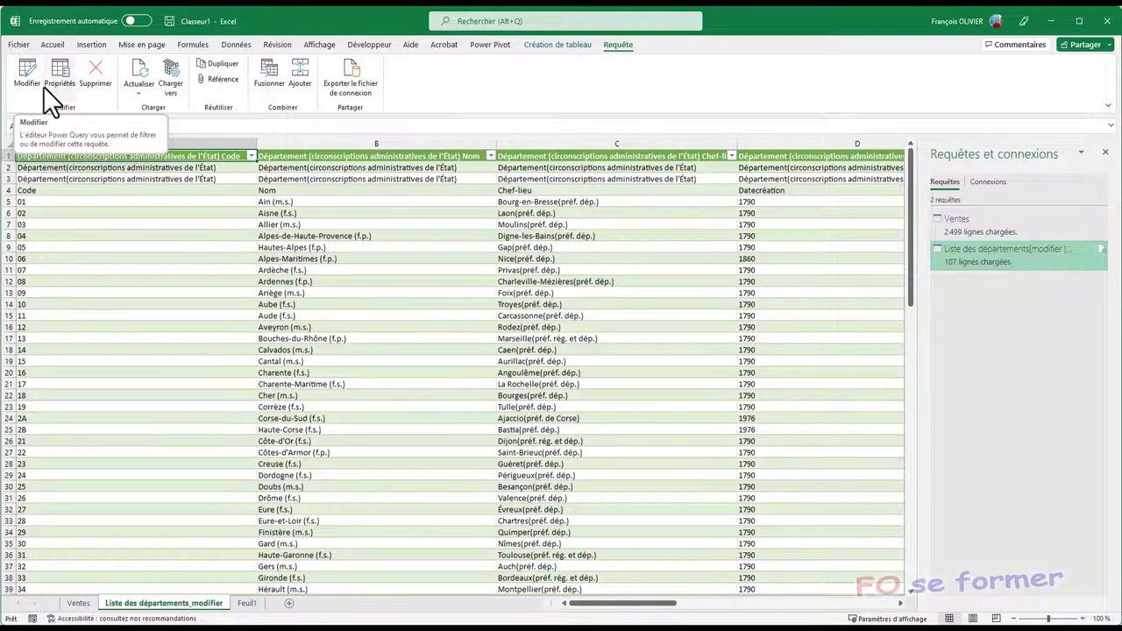
Edit the Liste des départements query from the Requêtes et connexions pane with Modifier
right_click(987, 261)
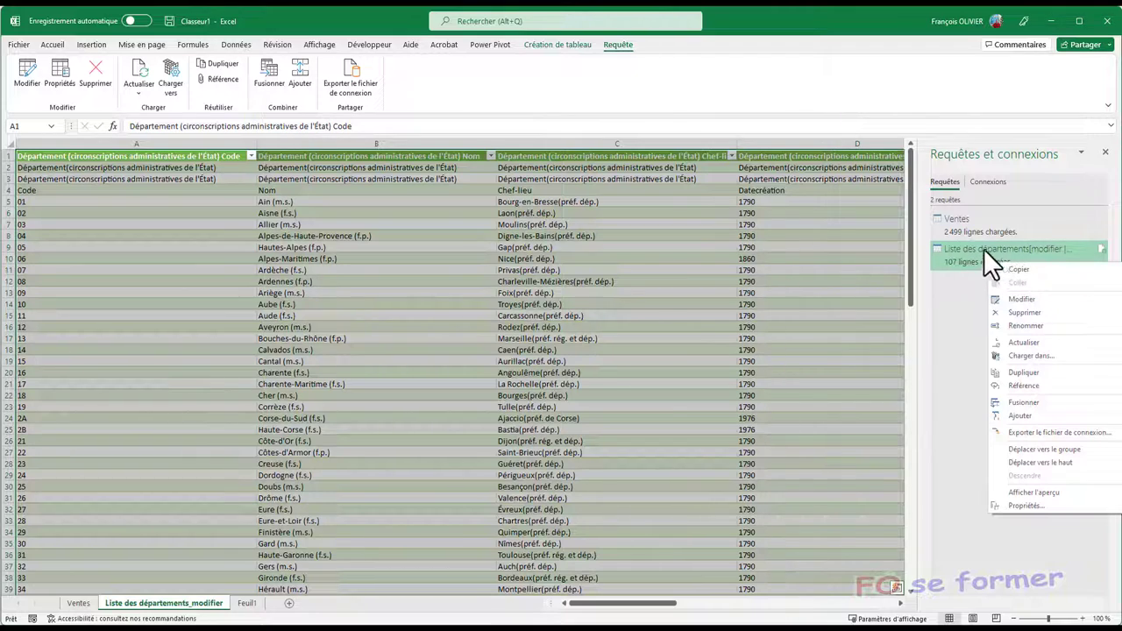
click(1022, 299)
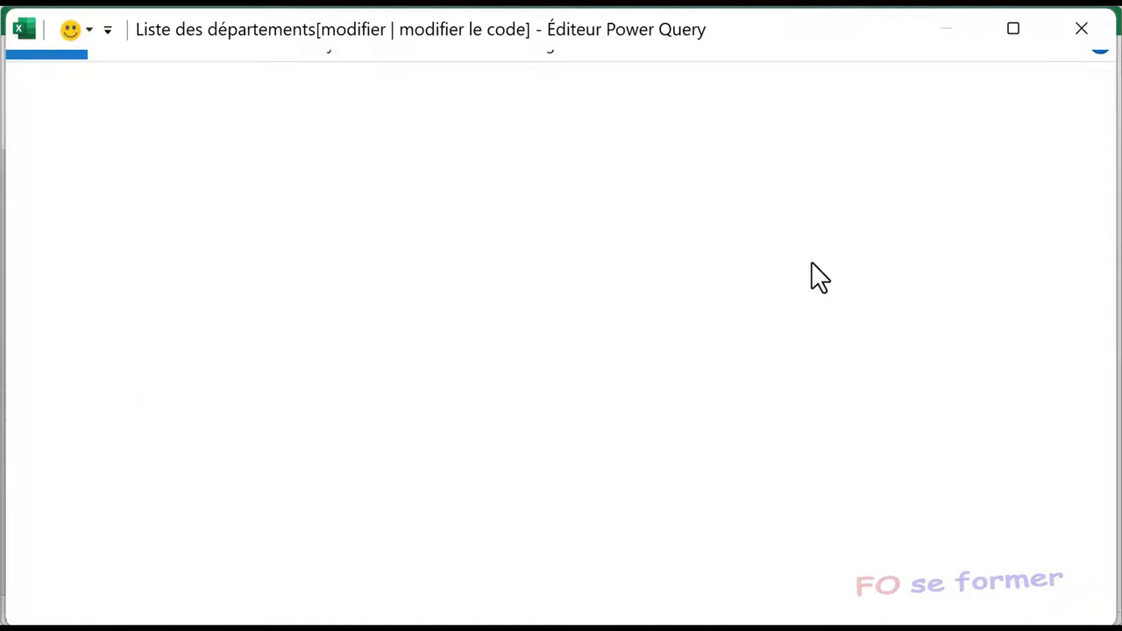